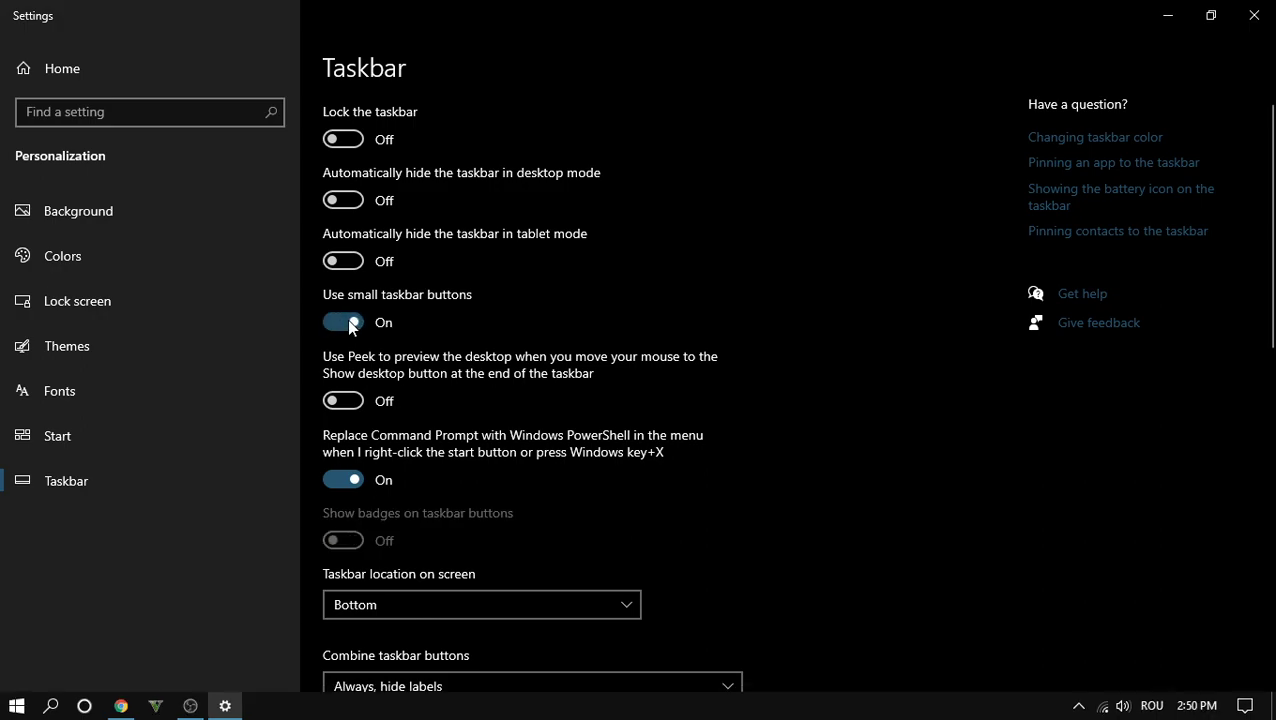
# Turn off small taskbar buttons and leave automatic taskbar hiding in tablet mode switched off.
pyautogui.click(348, 324)
pyautogui.click(340, 262)
pyautogui.click(341, 262)
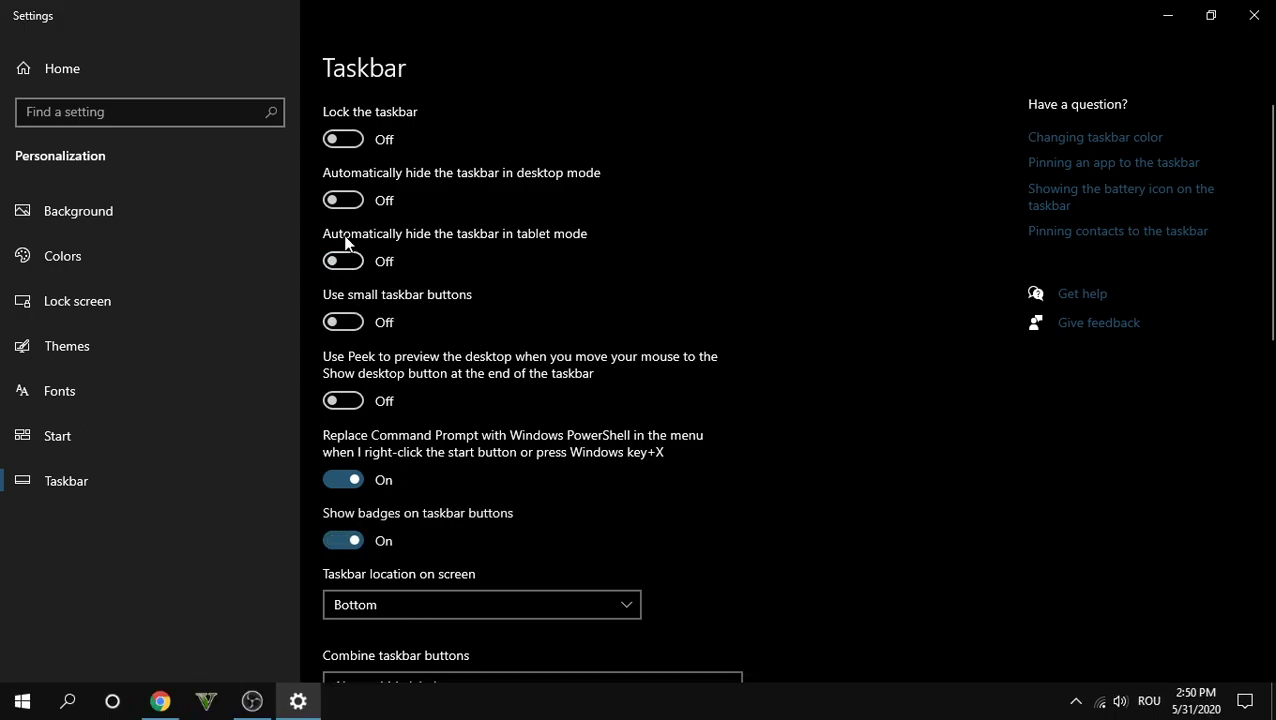
# Try out the option to show contacts on the taskbar and switch it back off.
pyautogui.scroll(-3, 484, 242)
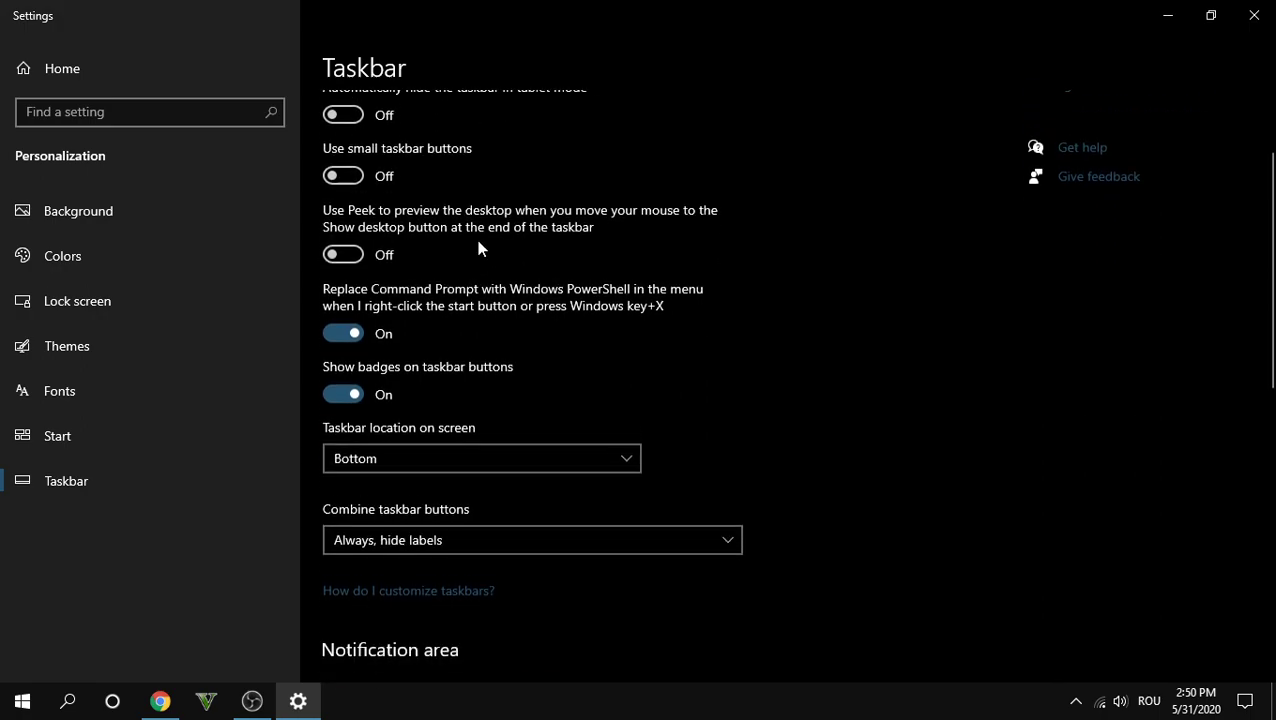
pyautogui.scroll(-6, 447, 390)
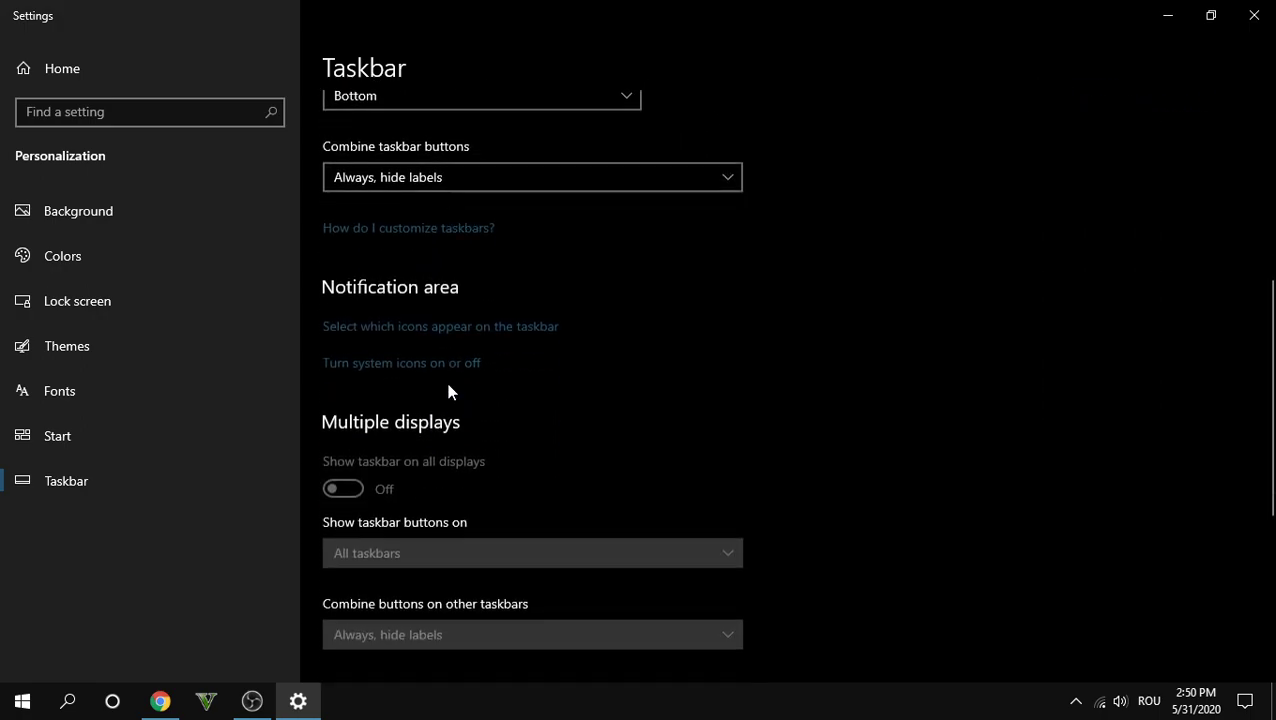
pyautogui.scroll(-6, 448, 390)
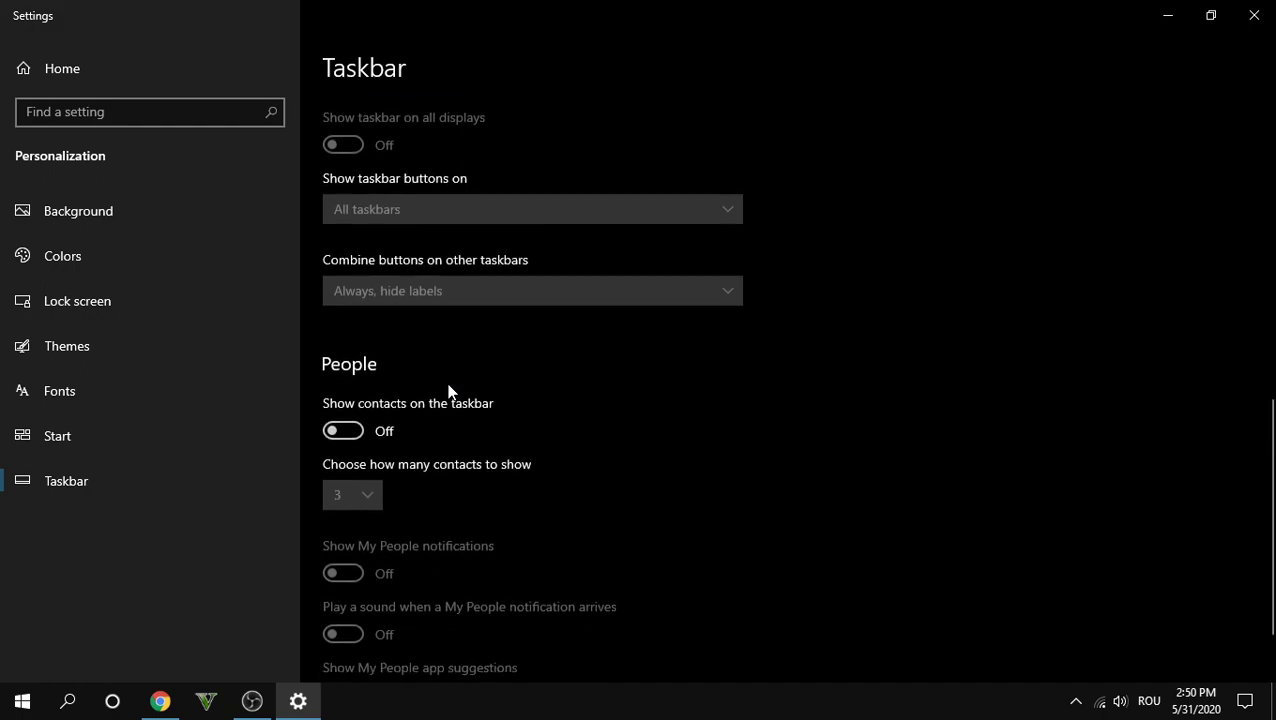
pyautogui.click(350, 436)
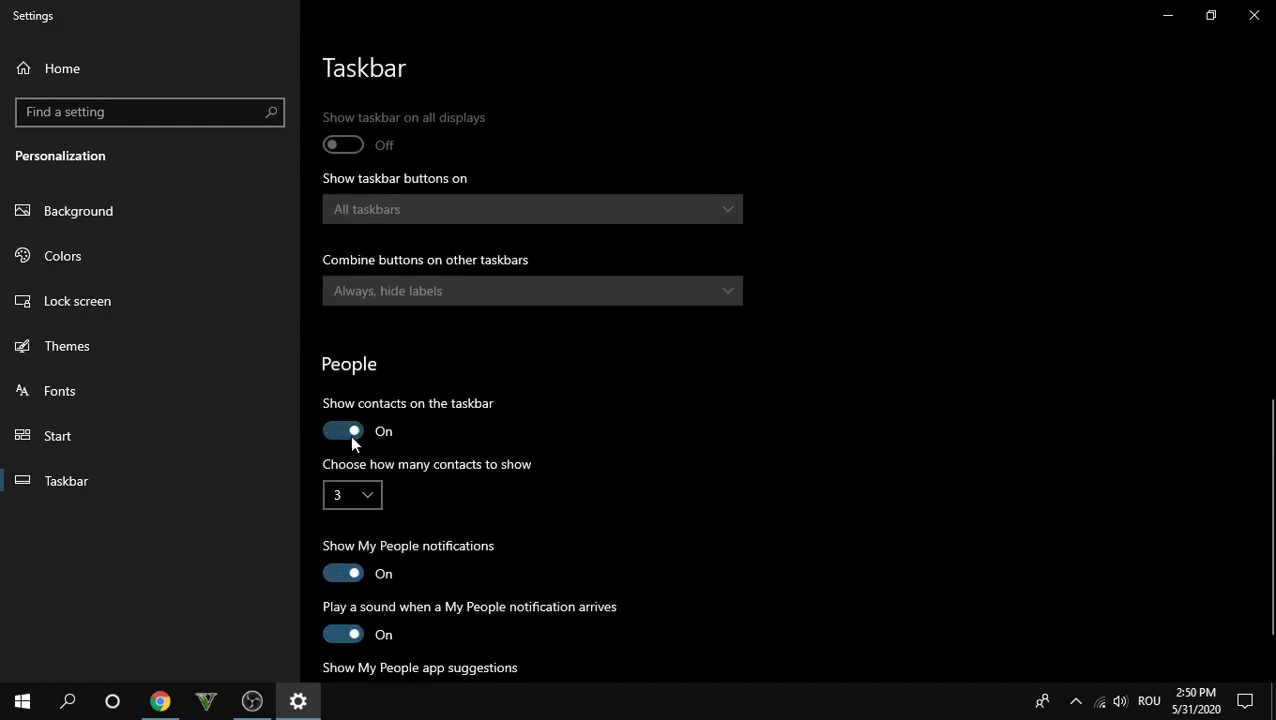
pyautogui.click(350, 436)
pyautogui.click(350, 436)
pyautogui.click(350, 436)
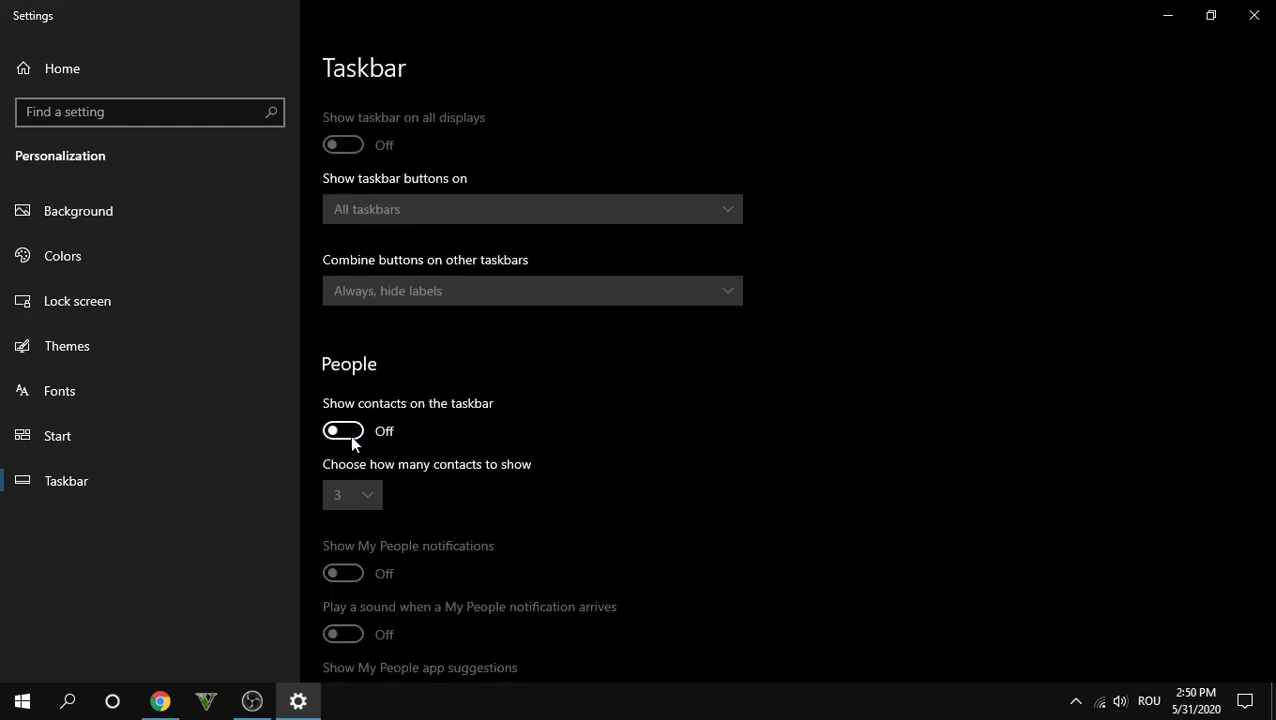
pyautogui.scroll(-2, 577, 435)
pyautogui.scroll(8, 476, 403)
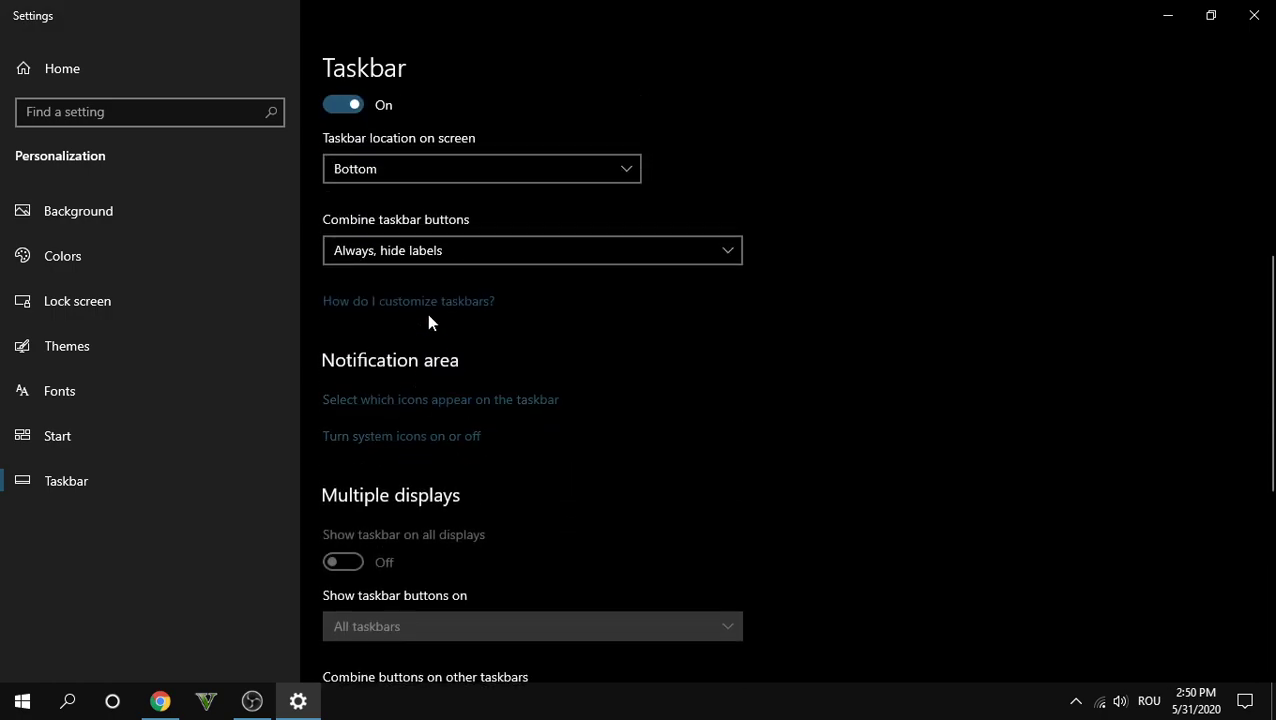
# Open the high contrast settings related to Themes and turn on high contrast.
pyautogui.click(73, 303)
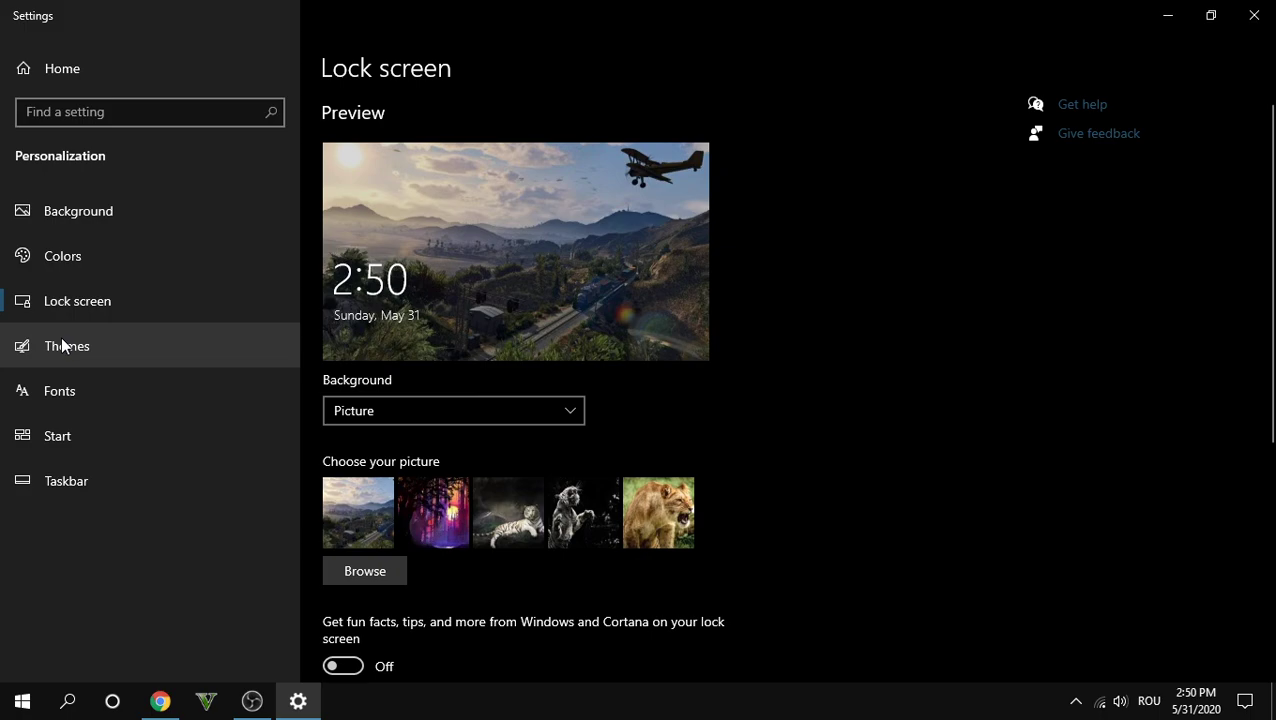
pyautogui.click(63, 345)
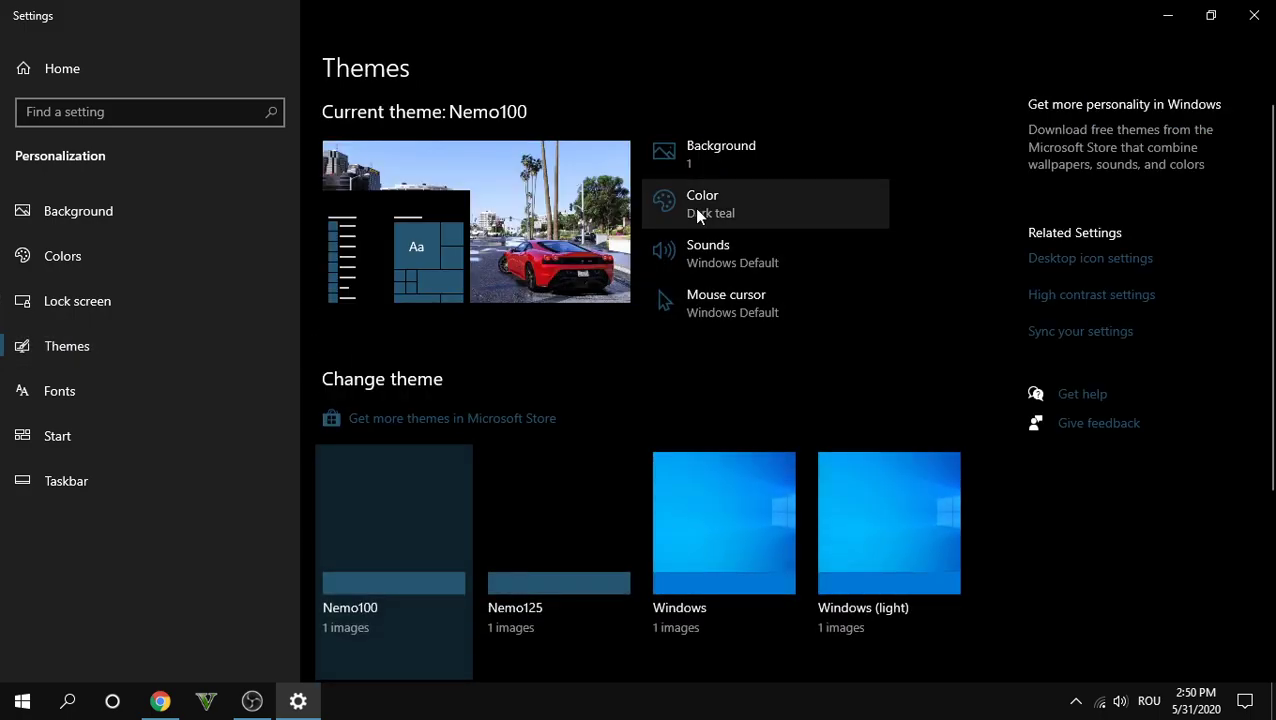
pyautogui.click(1094, 292)
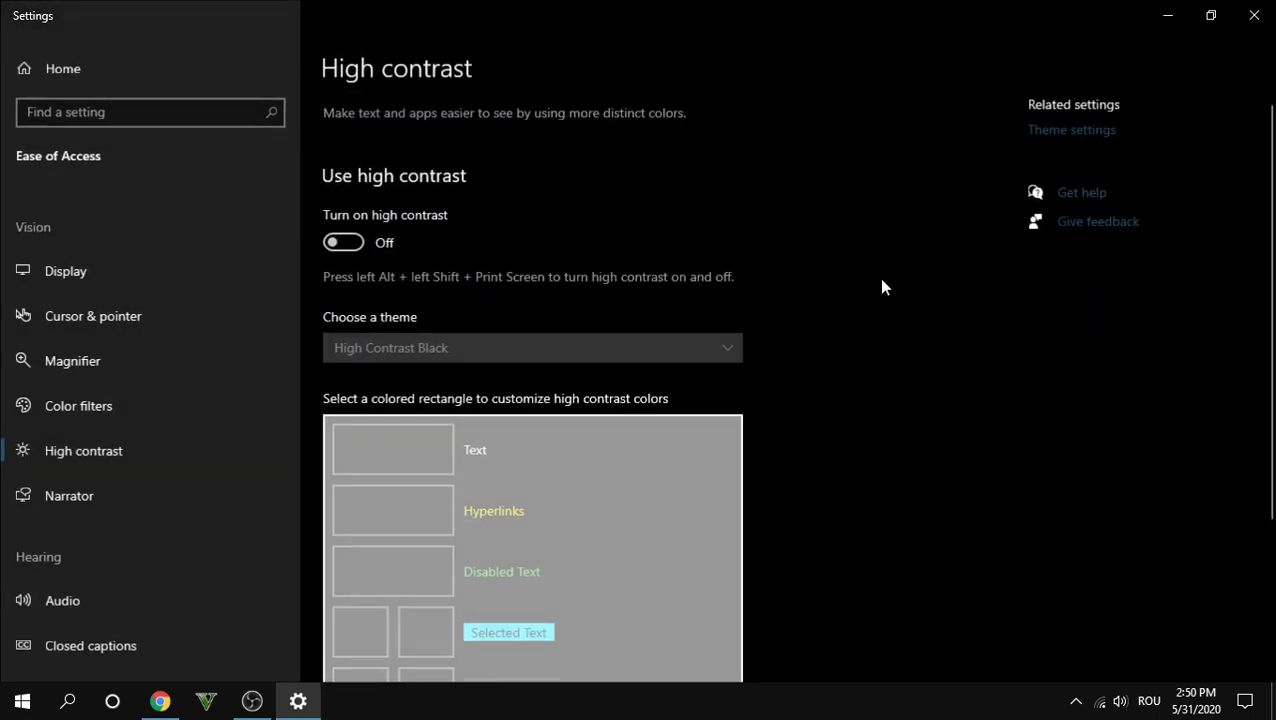
pyautogui.click(343, 243)
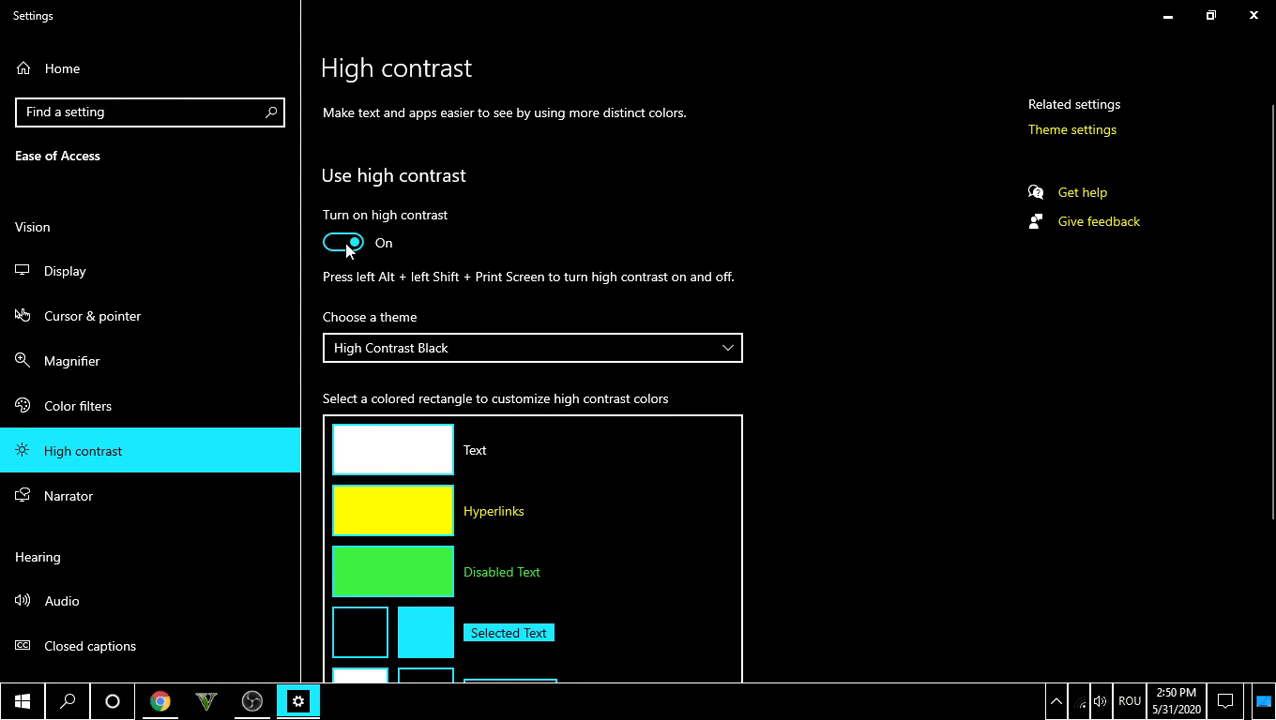
# Turn high contrast off, look over its customizable colors and close the Settings window.
pyautogui.click(345, 243)
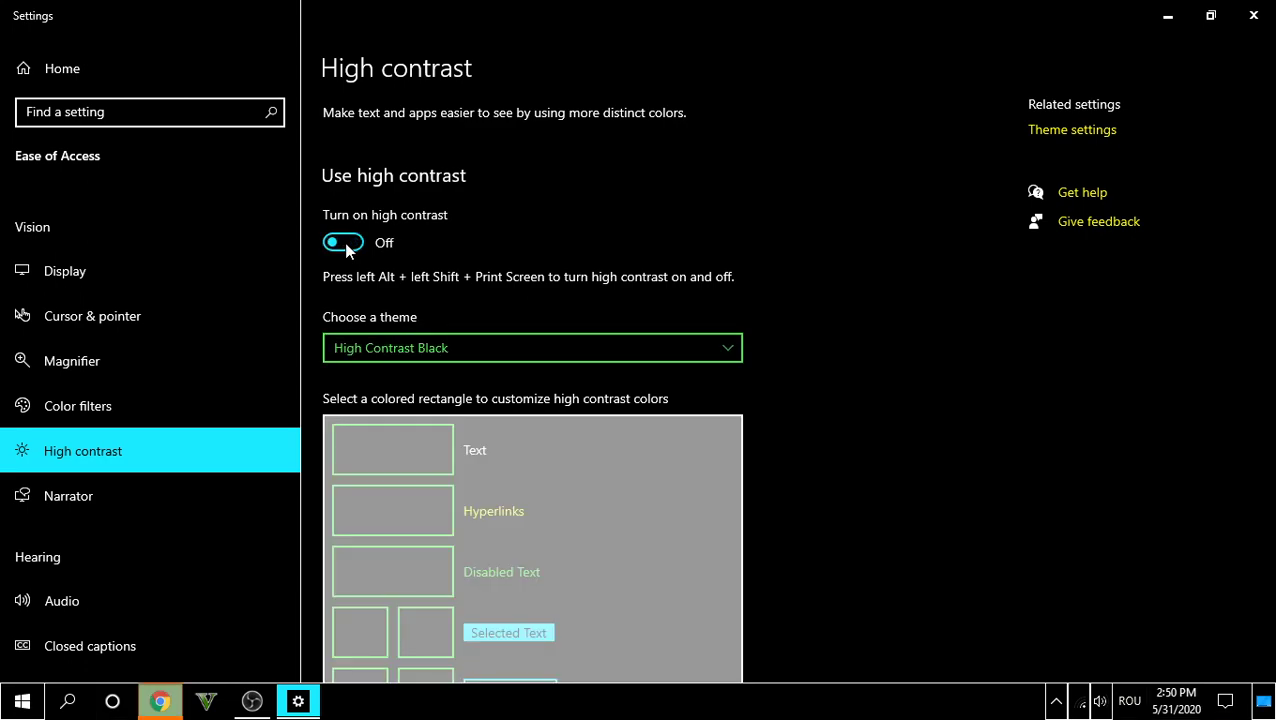
pyautogui.scroll(-3, 632, 350)
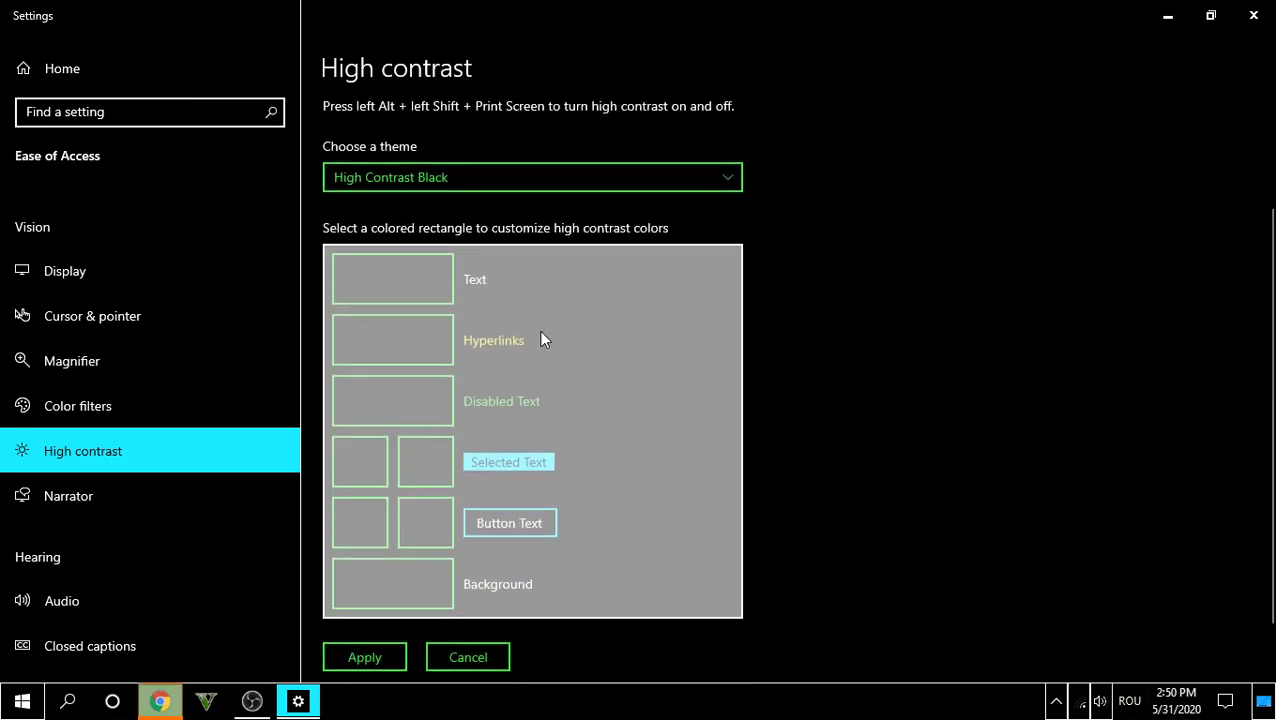
pyautogui.scroll(2, 1230, 343)
pyautogui.scroll(1, 1230, 343)
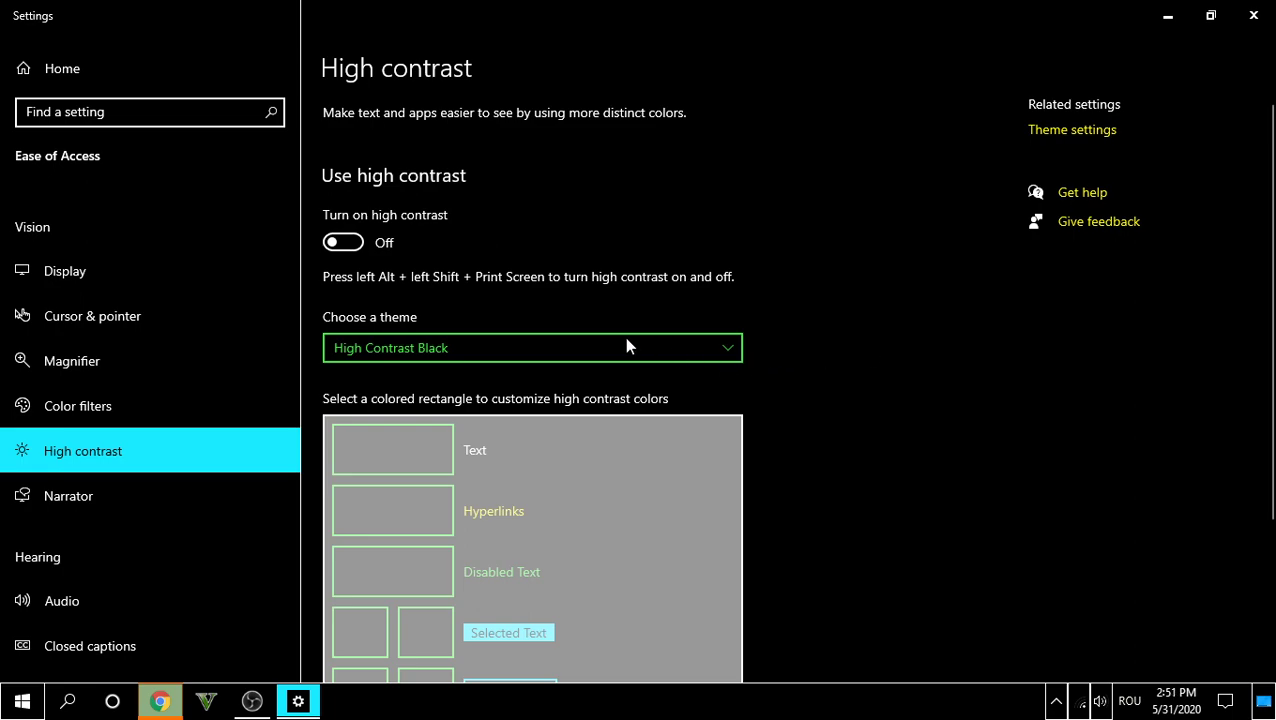
pyautogui.click(1253, 15)
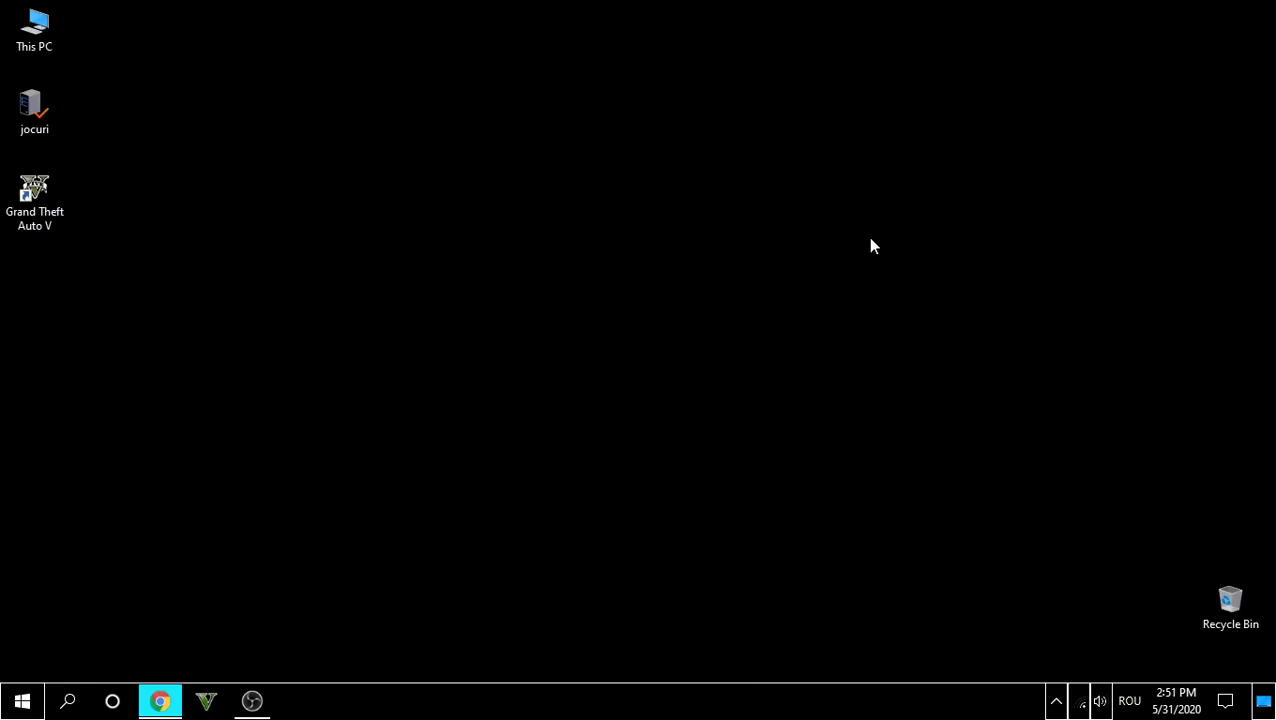
pyautogui.rightClick(563, 501)
pyautogui.click(664, 289)
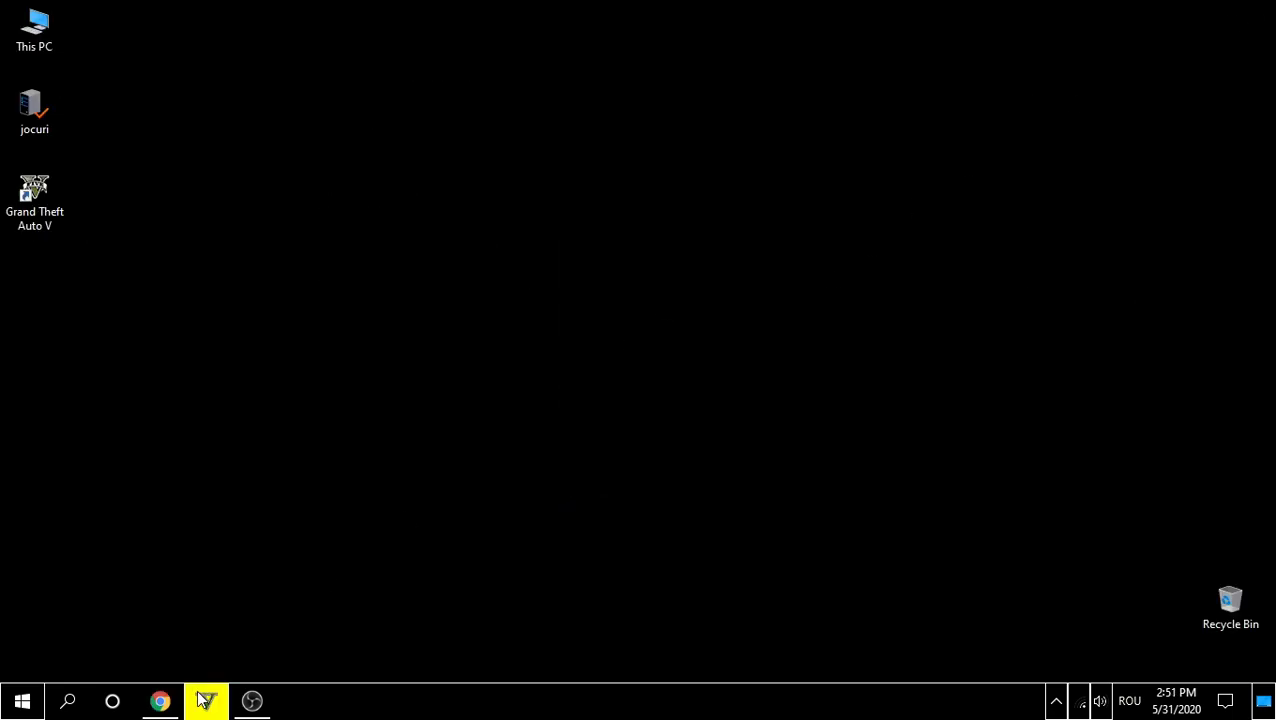
pyautogui.click(253, 701)
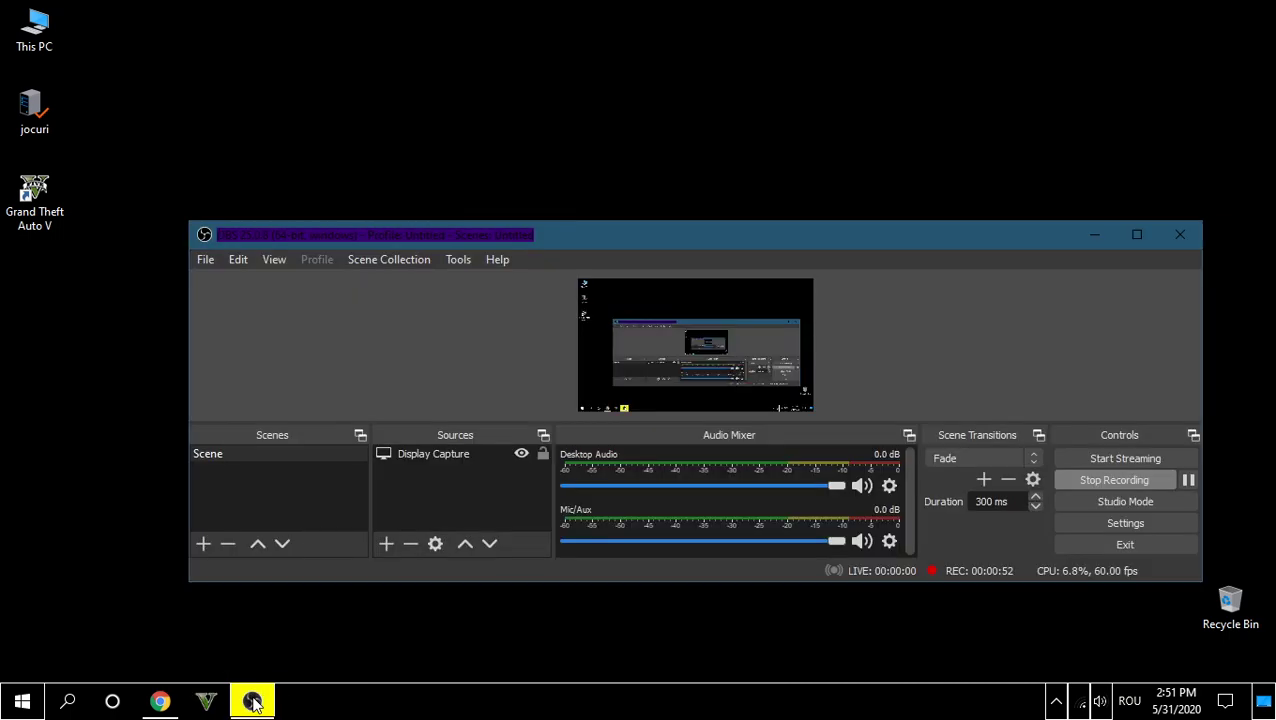
pyautogui.click(253, 701)
pyautogui.click(10, 701)
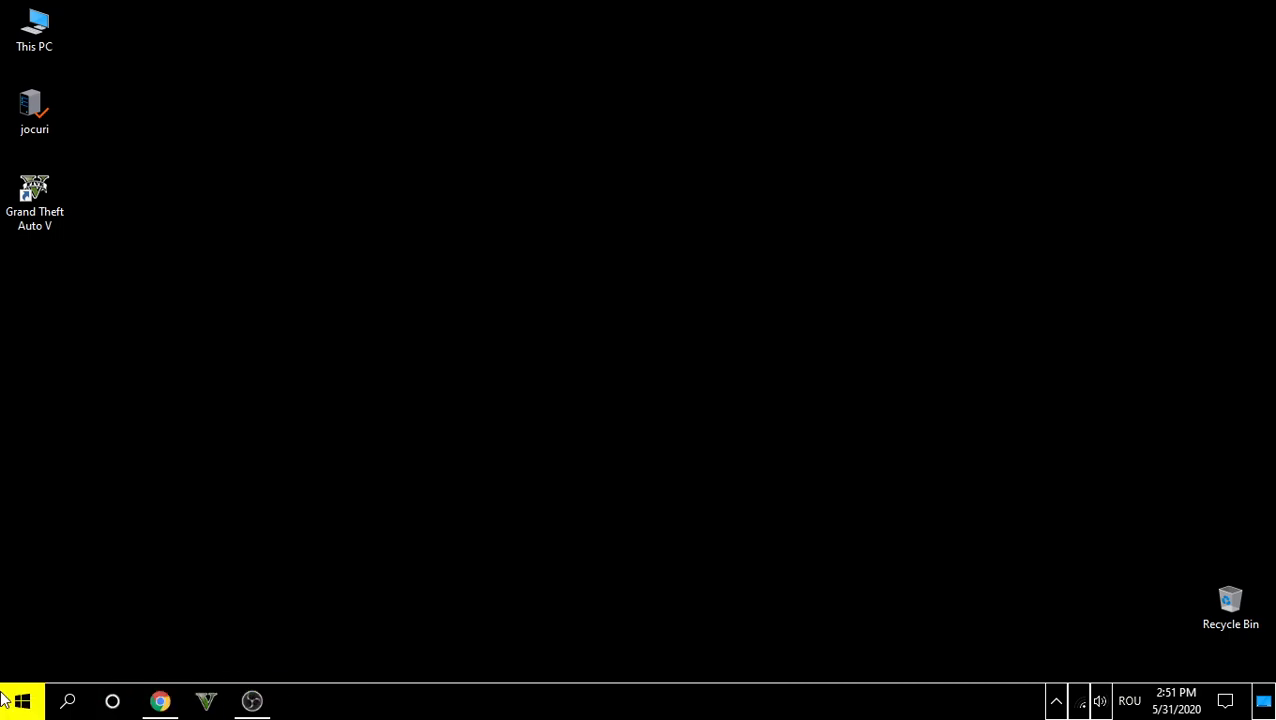
pyautogui.click(23, 612)
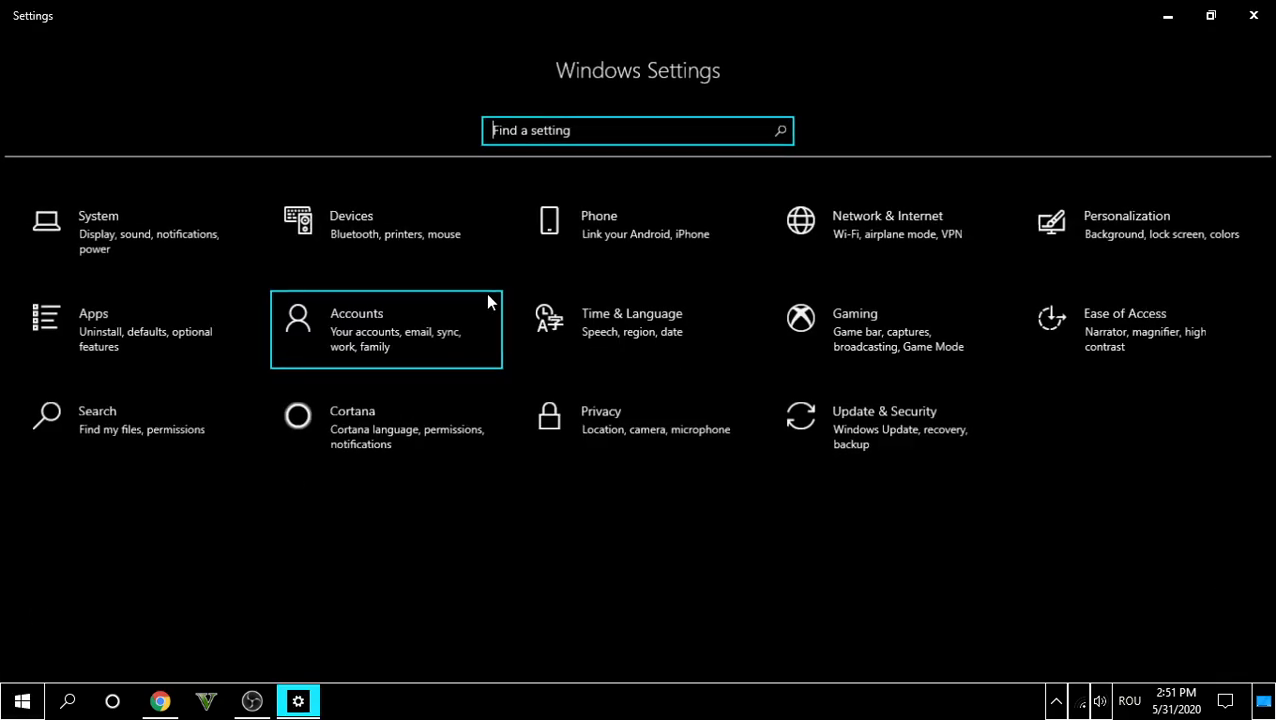
pyautogui.click(1252, 15)
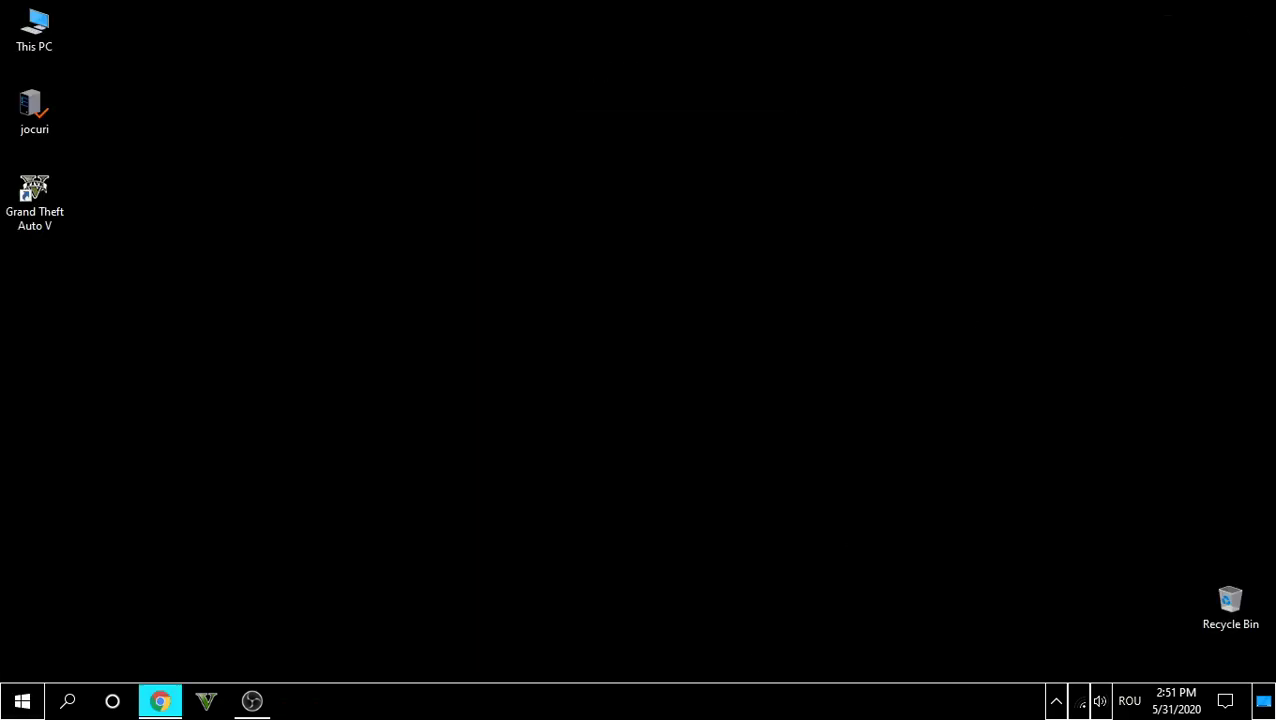
pyautogui.rightClick(650, 700)
pyautogui.click(743, 615)
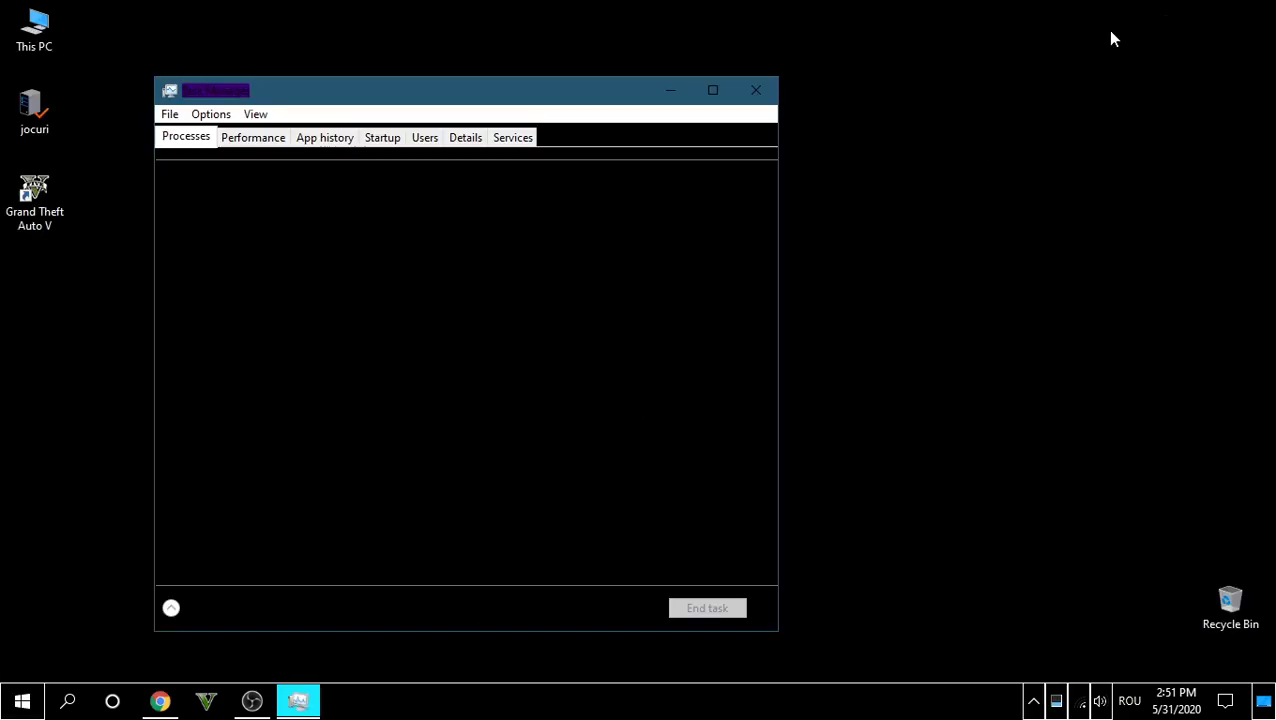
pyautogui.click(755, 90)
# Reopen Settings from the taskbar and go to the high contrast settings related to Themes.
pyautogui.rightClick(655, 700)
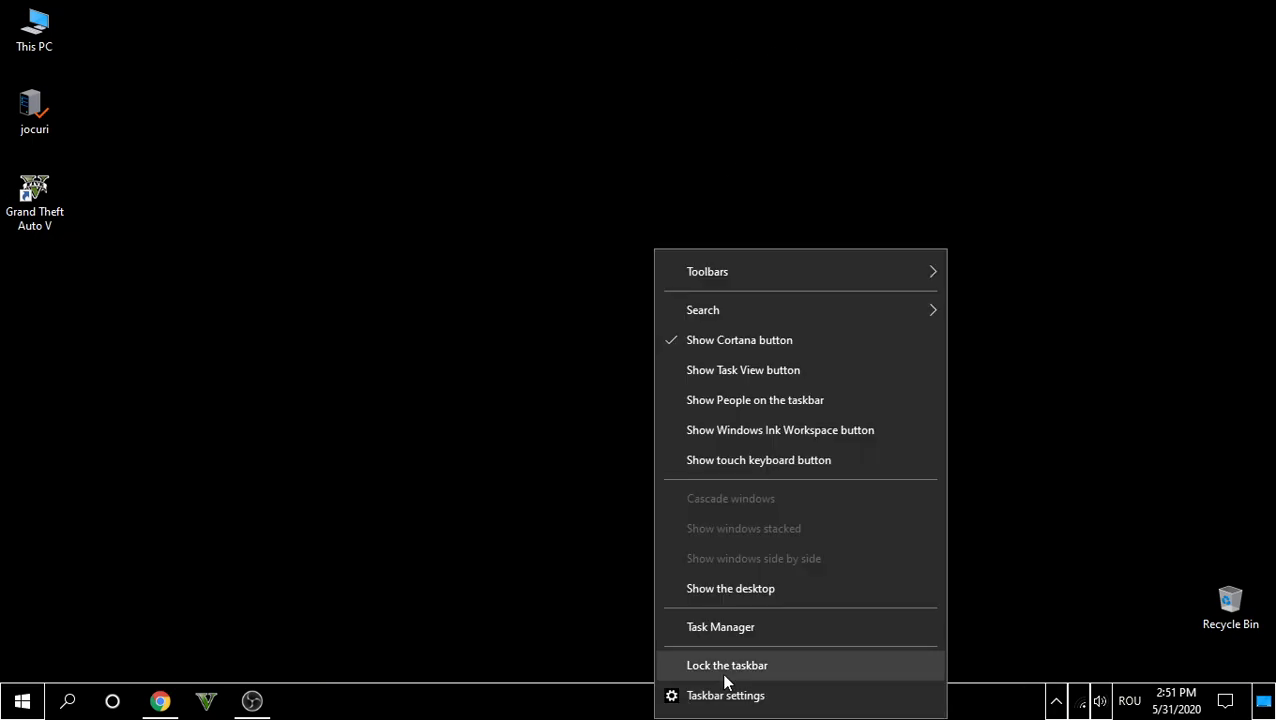
pyautogui.click(722, 694)
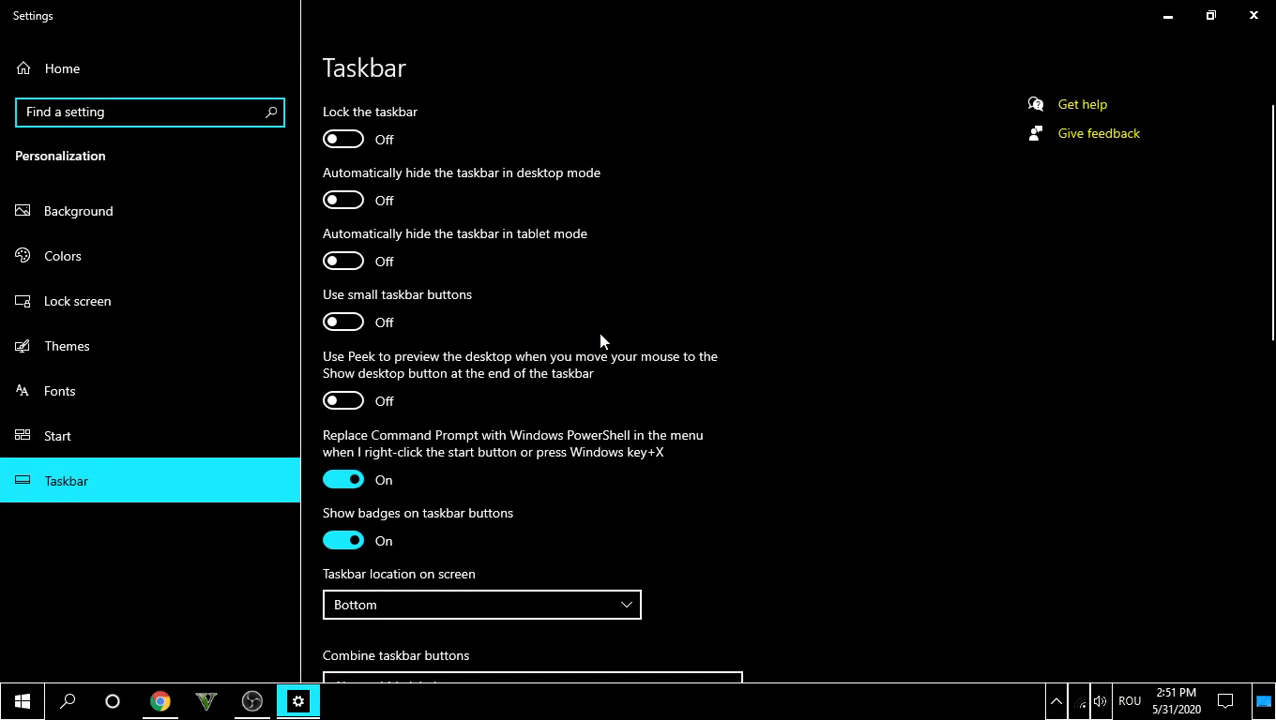
pyautogui.click(63, 287)
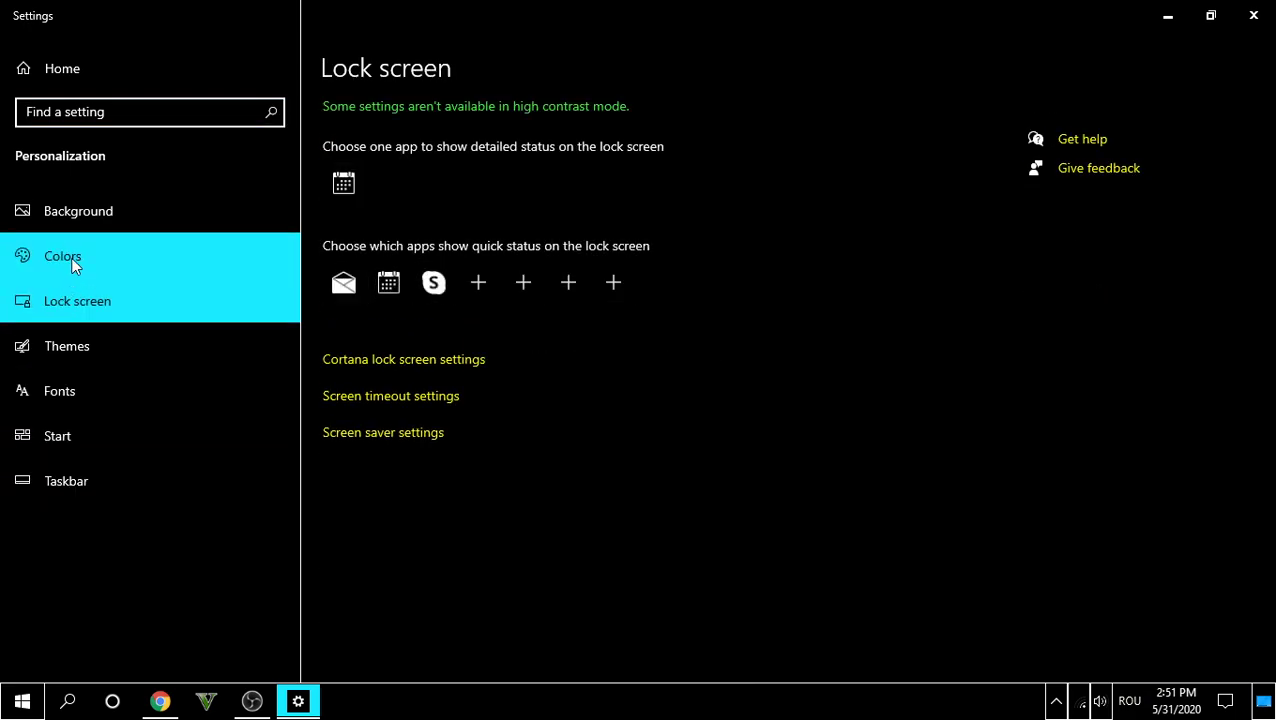
pyautogui.click(72, 262)
pyautogui.click(60, 363)
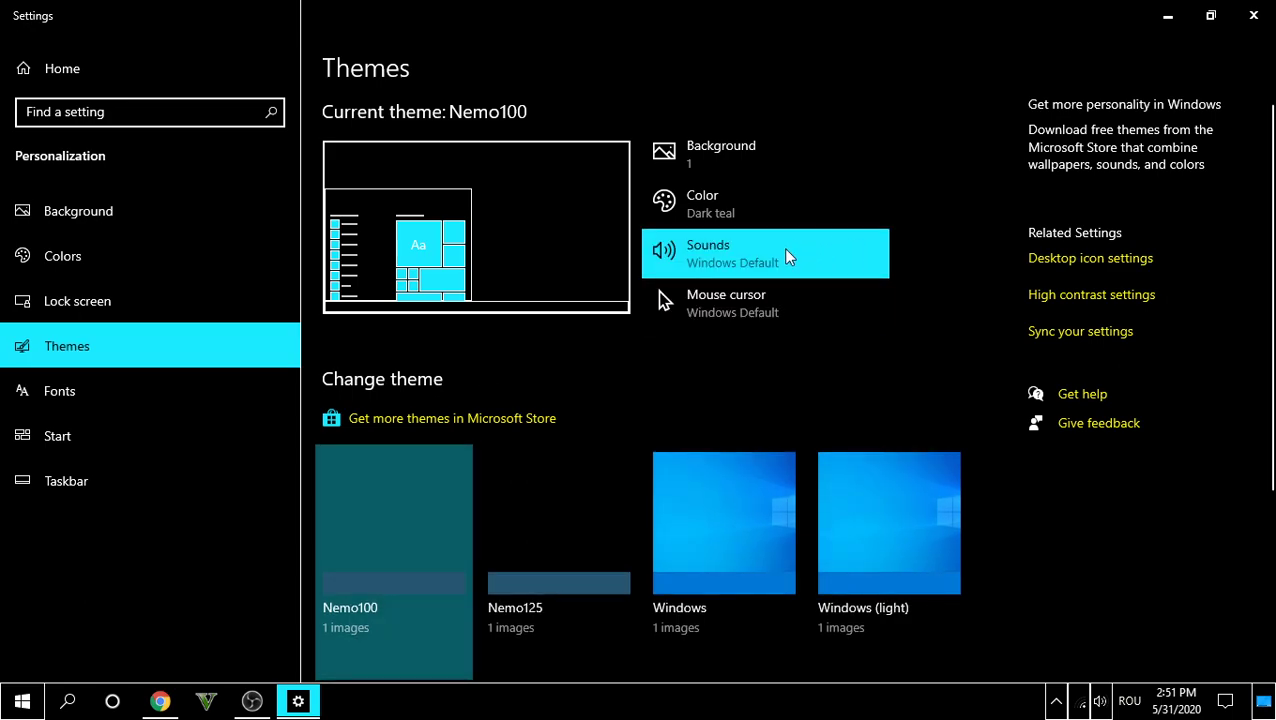
pyautogui.click(1113, 300)
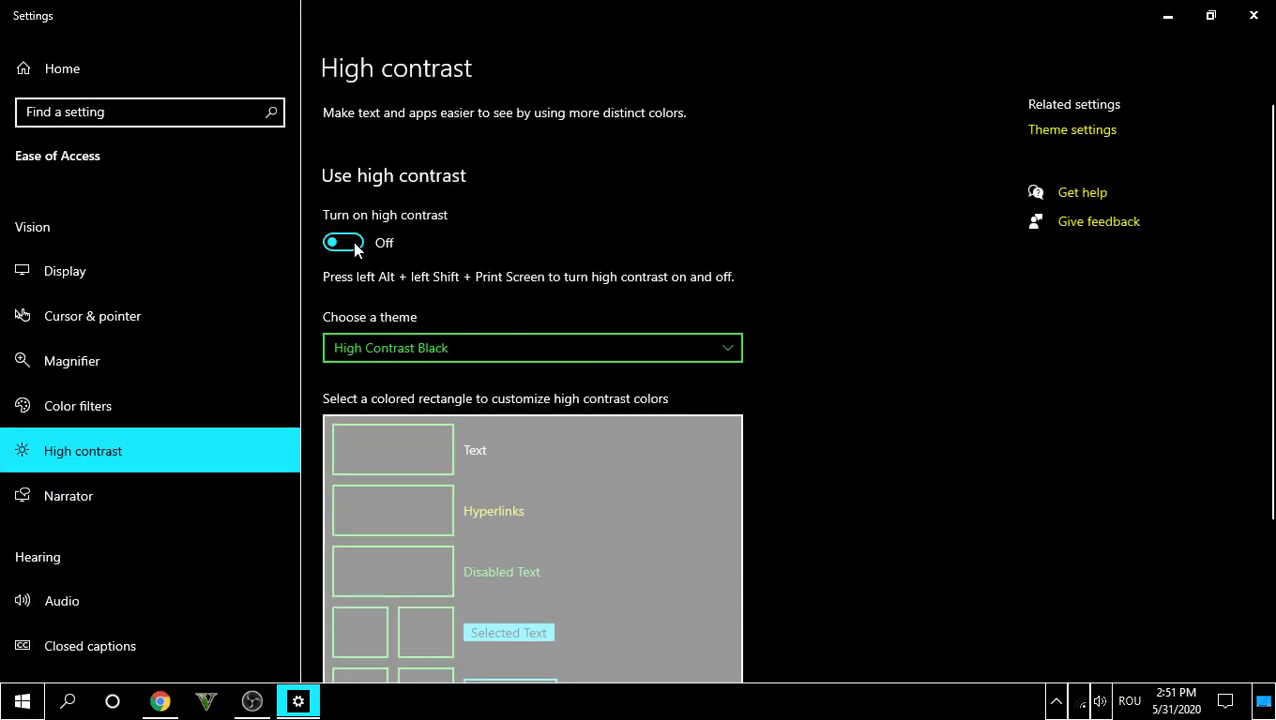
# Turn on high contrast and choose the High Contrast #1 theme.
pyautogui.scroll(-3, 881, 316)
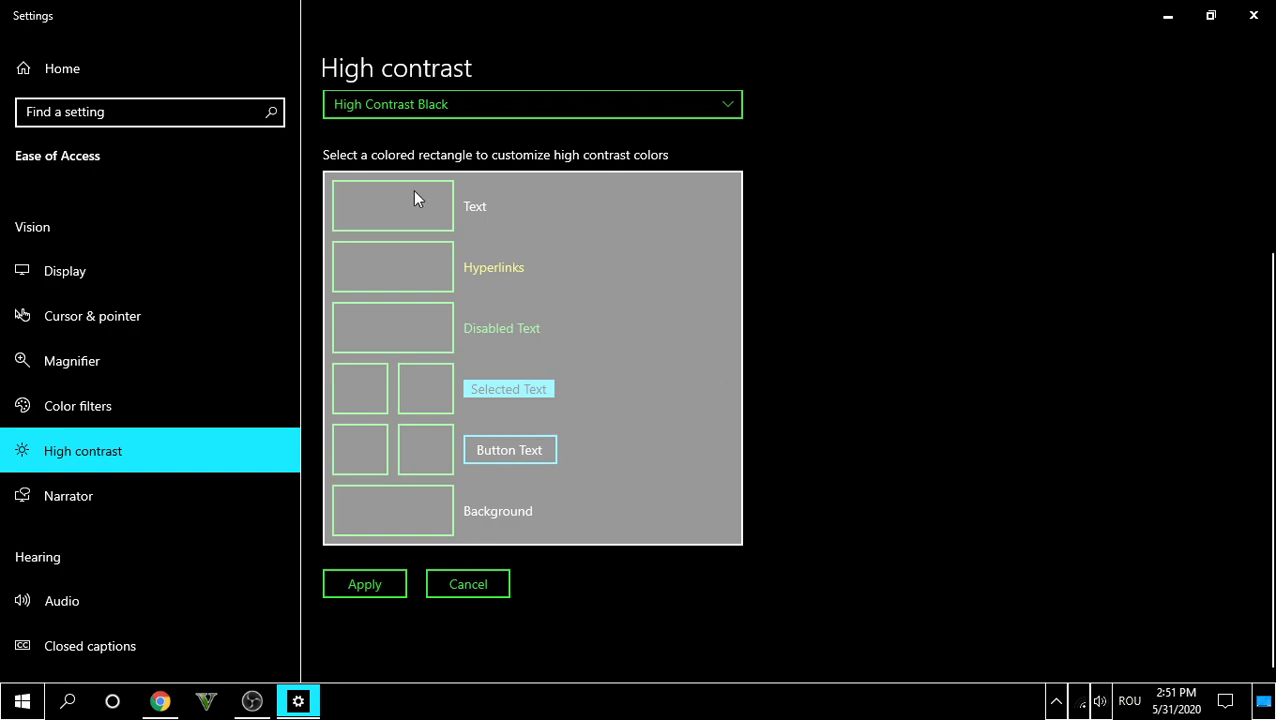
pyautogui.scroll(3, 851, 222)
pyautogui.click(345, 244)
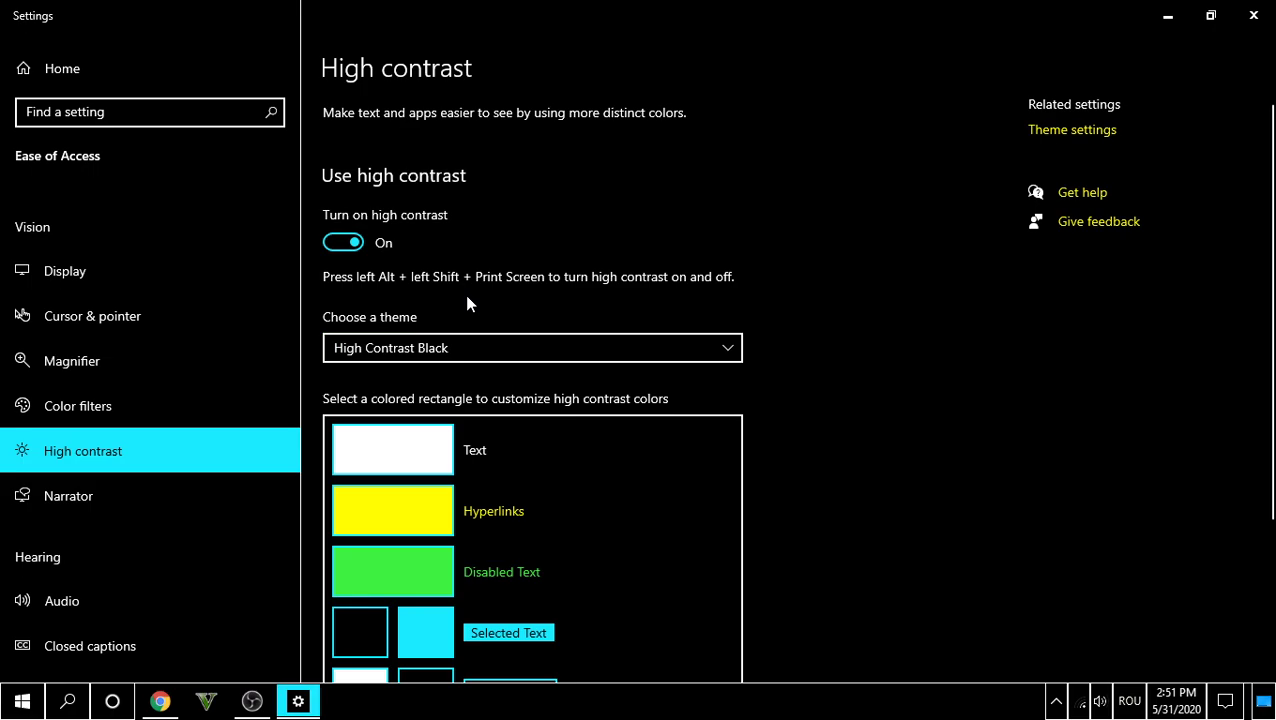
pyautogui.click(456, 346)
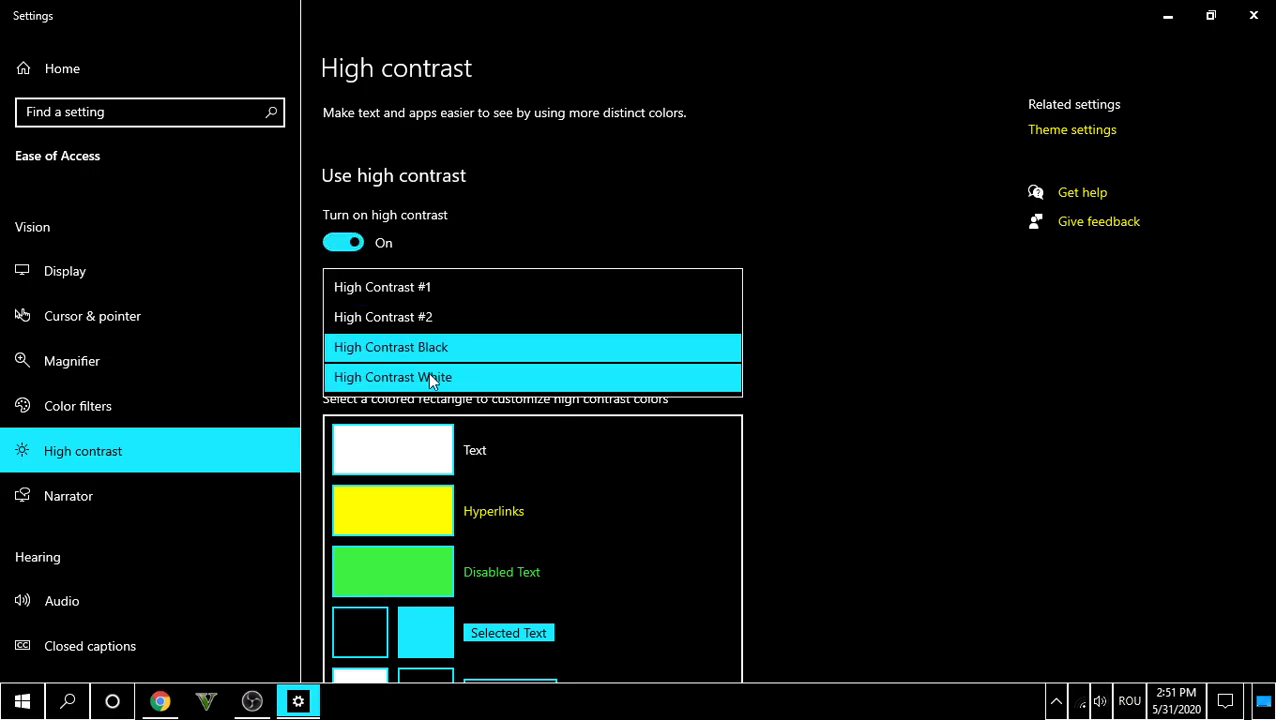
pyautogui.click(441, 288)
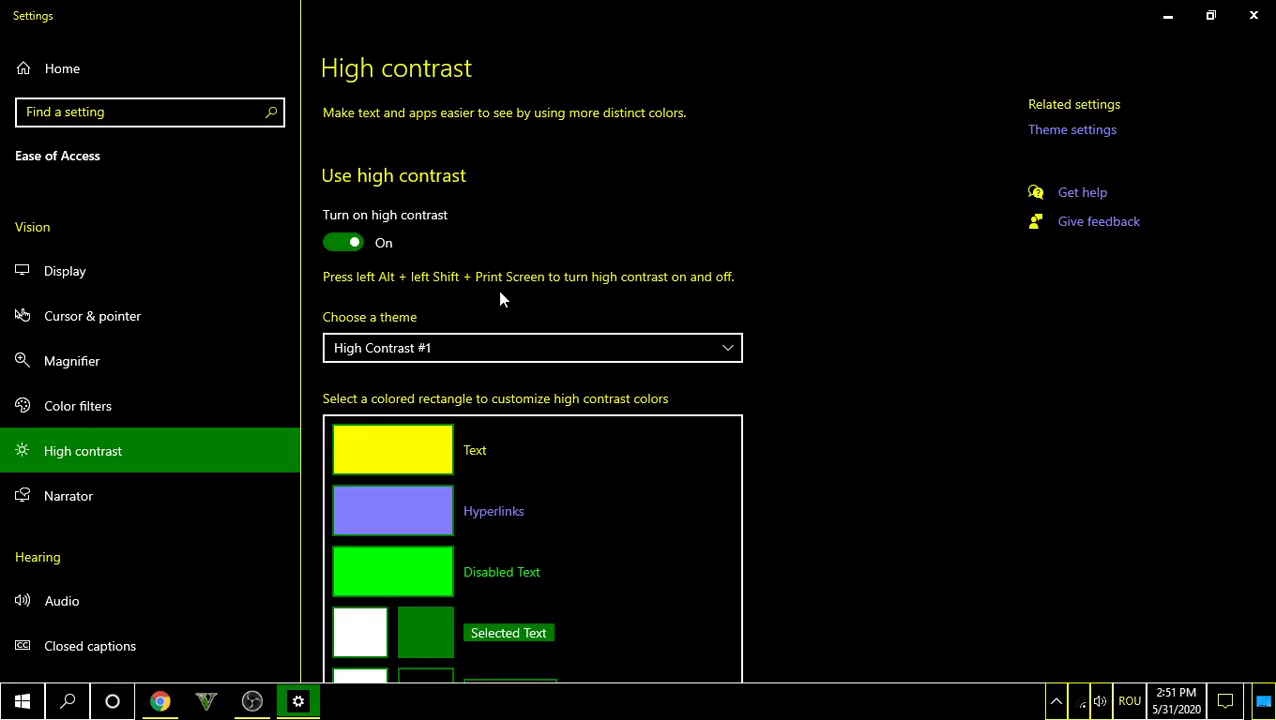
# Try out the High Contrast White theme followed by the High Contrast Black theme.
pyautogui.click(515, 351)
pyautogui.click(377, 434)
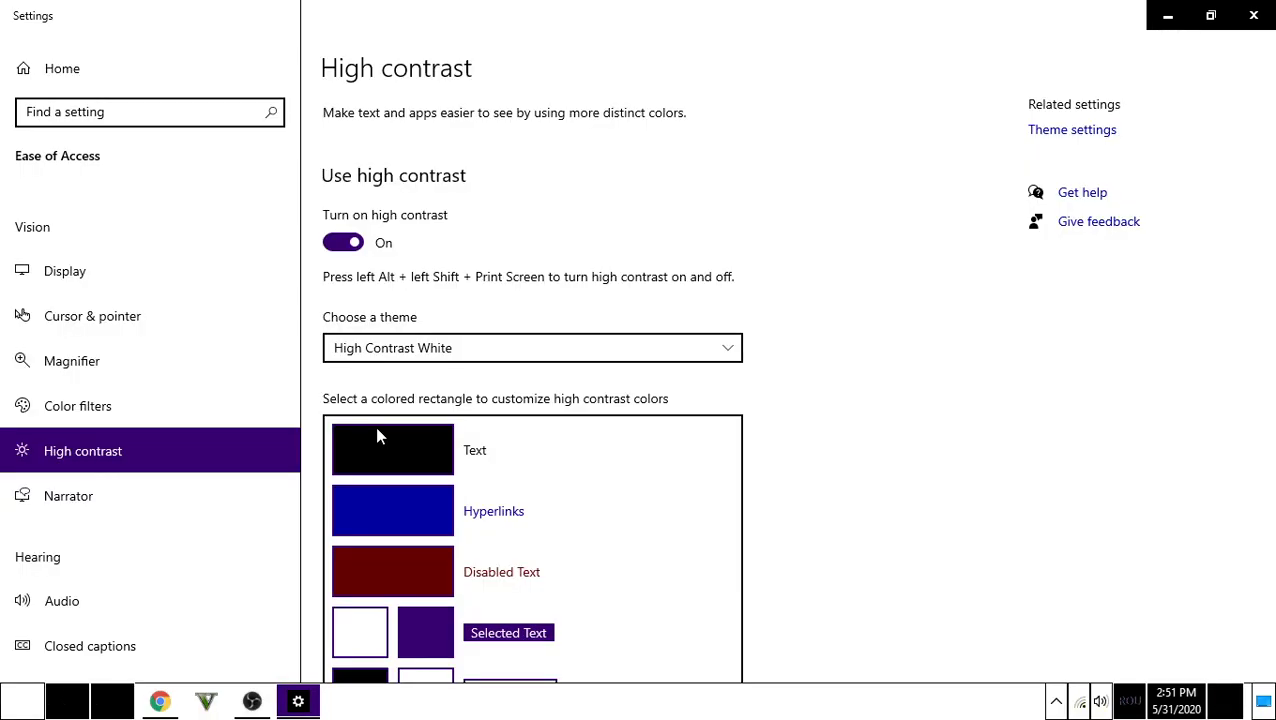
pyautogui.click(440, 355)
pyautogui.click(436, 318)
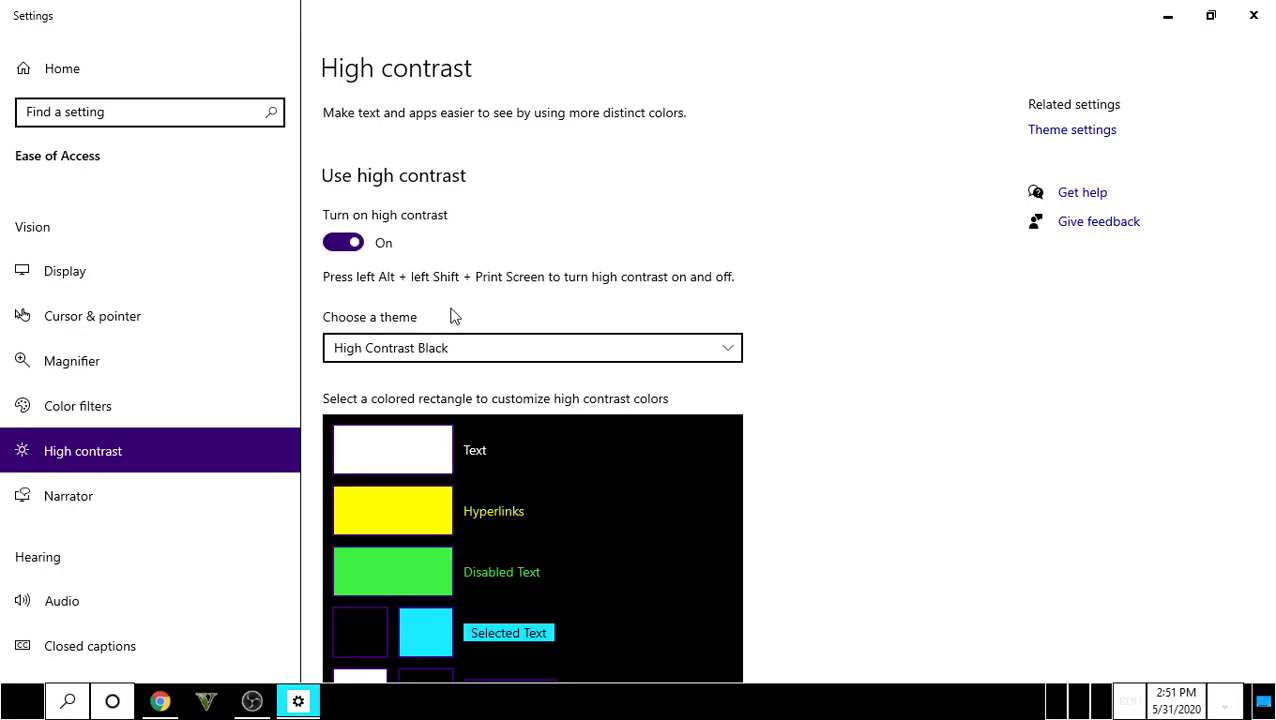
# Set the high contrast theme back to High Contrast #1 and turn high contrast off.
pyautogui.click(441, 350)
pyautogui.click(436, 288)
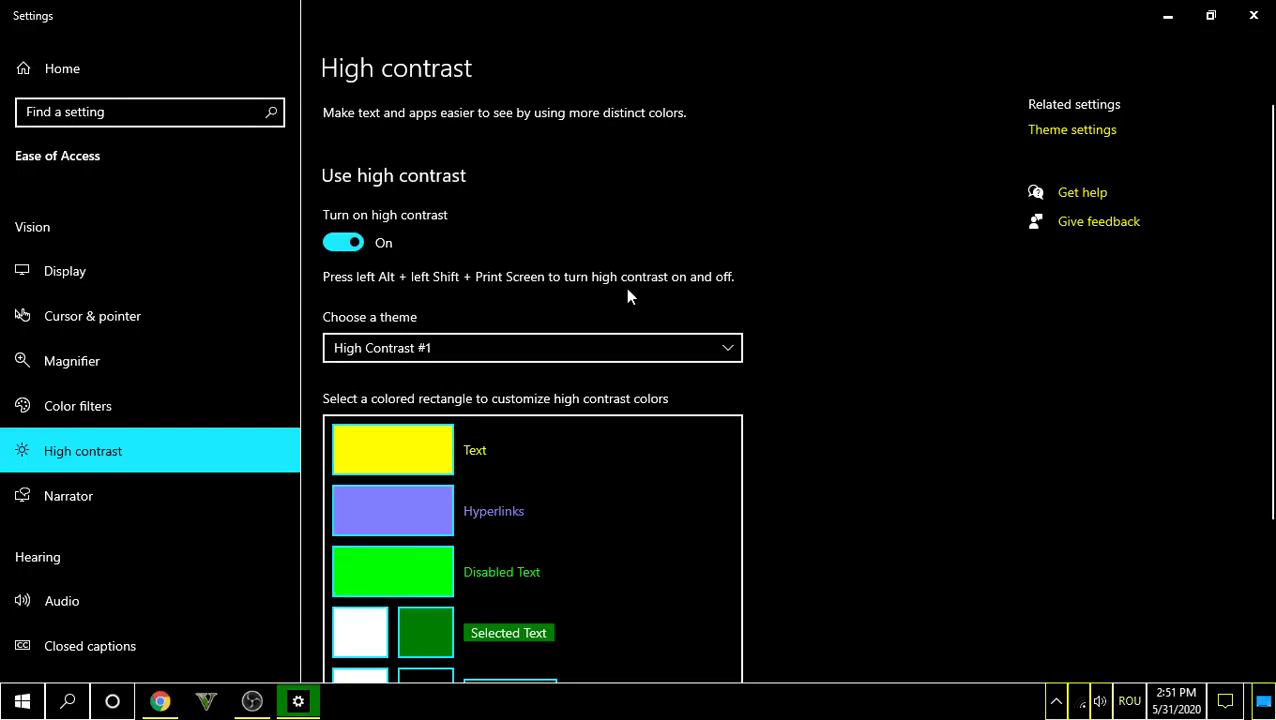
pyautogui.scroll(-3, 977, 302)
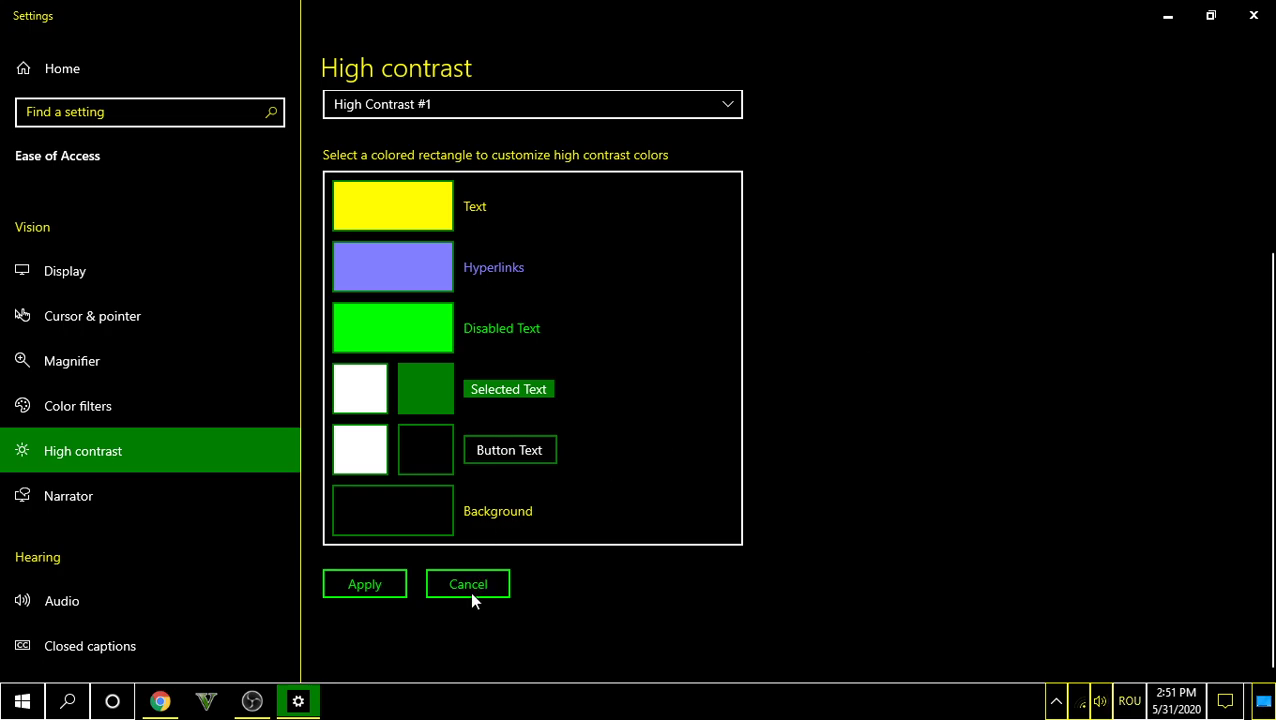
pyautogui.scroll(3, 371, 166)
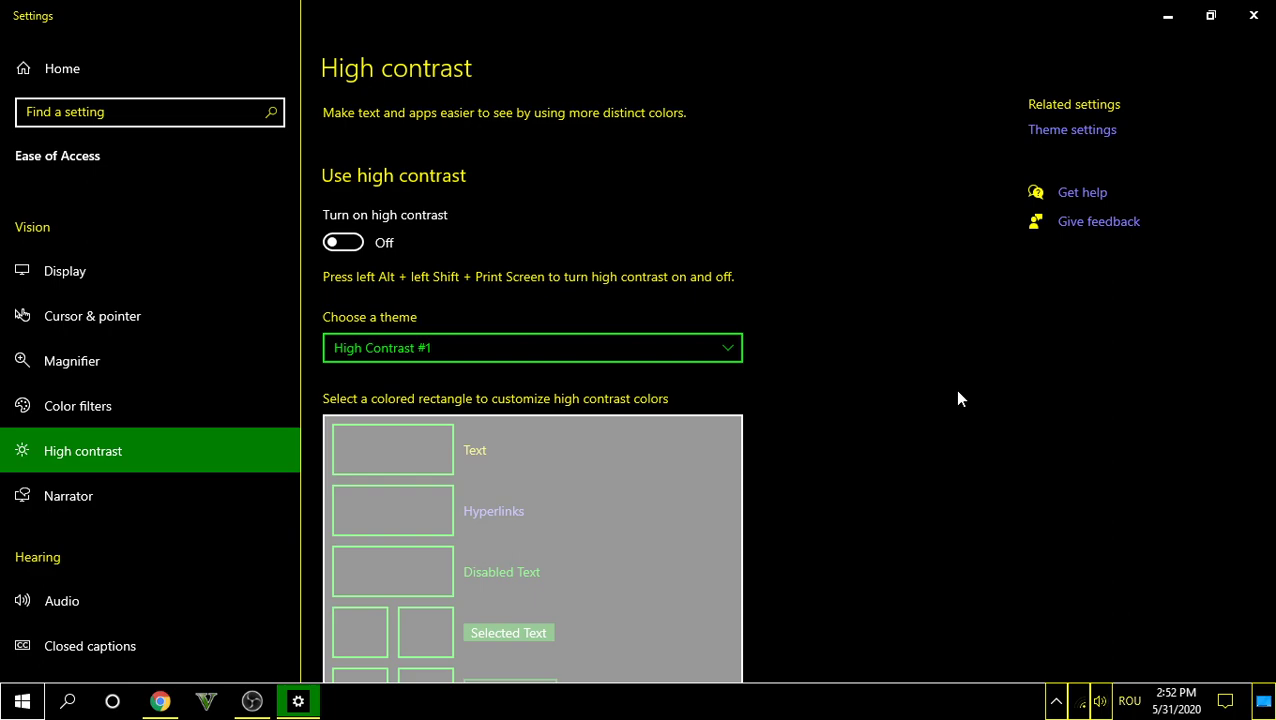
# Close Settings and refresh the desktop twice.
pyautogui.click(1253, 15)
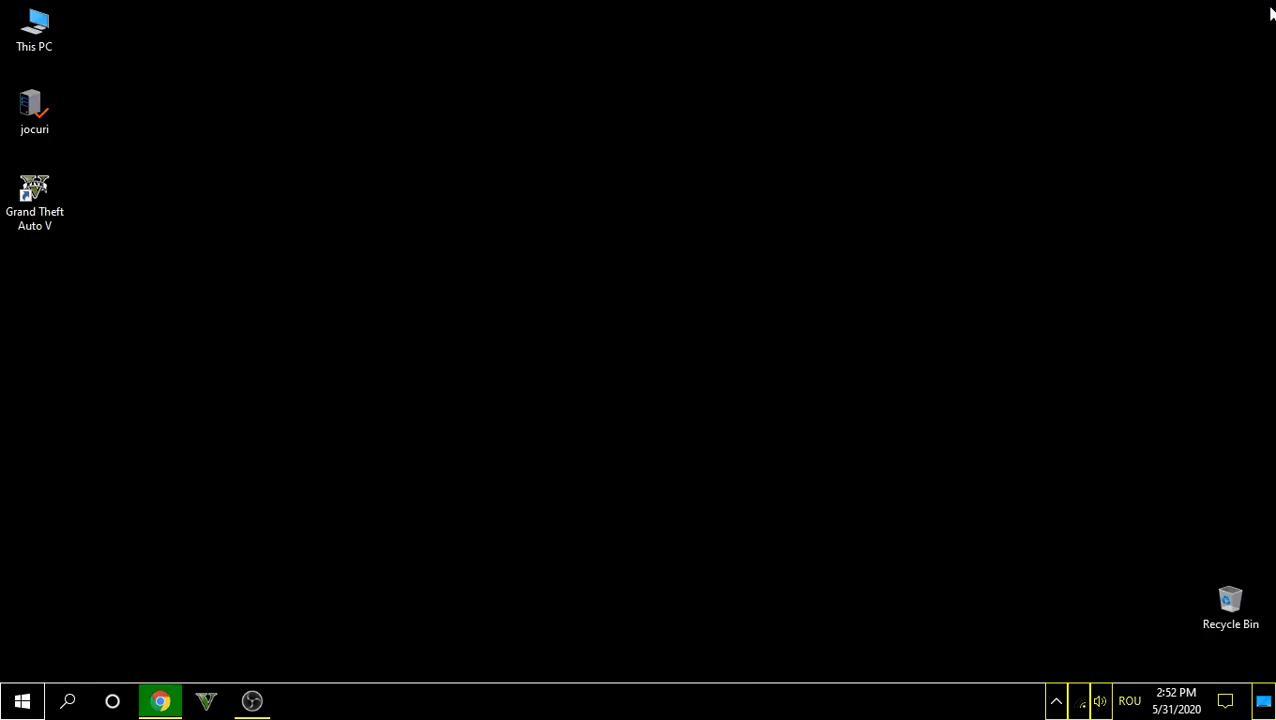
pyautogui.rightClick(649, 404)
pyautogui.click(686, 464)
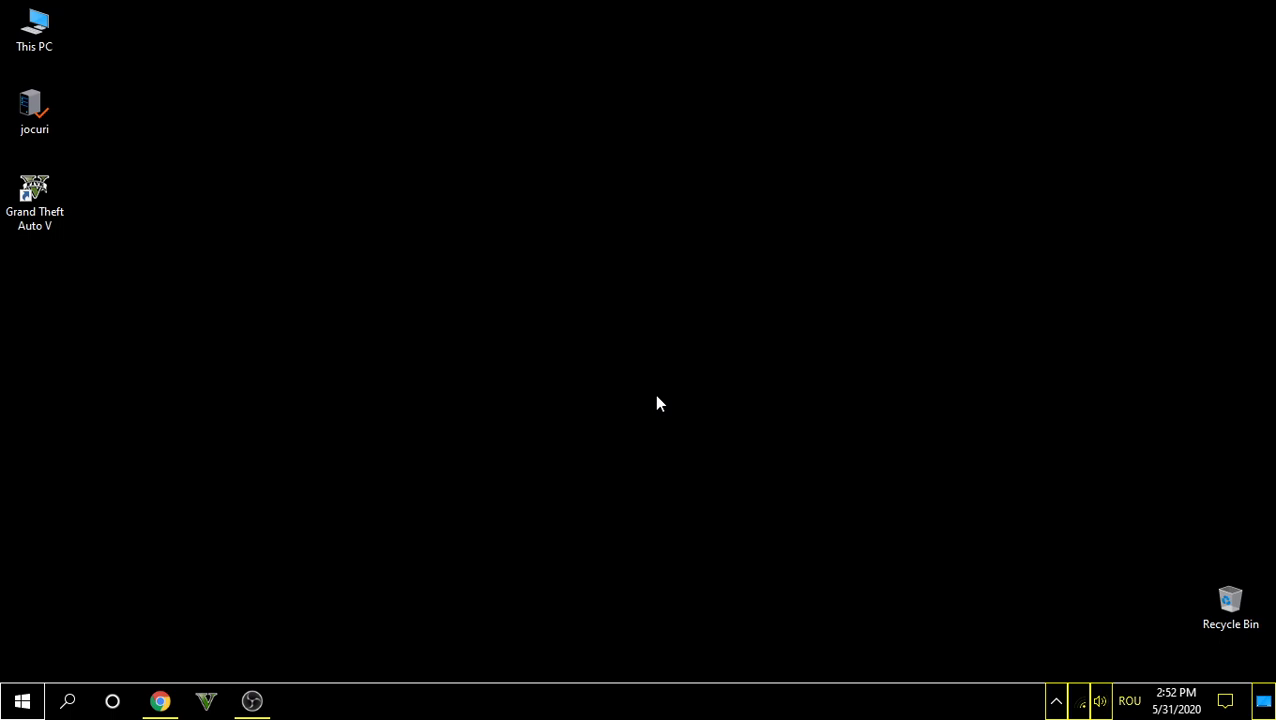
pyautogui.rightClick(504, 401)
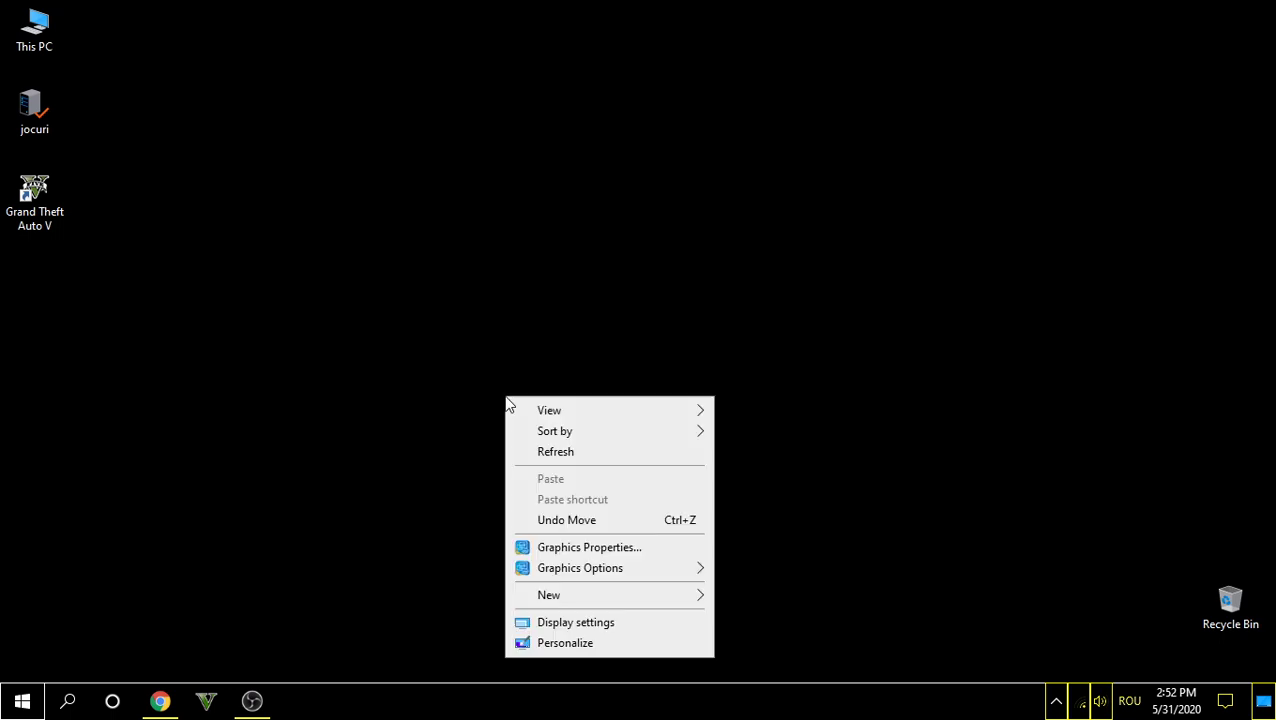
pyautogui.click(540, 455)
# Open the taskbar settings, go through Start and Fonts to Themes, and select the Nemo125 theme followed by Nemo100.
pyautogui.rightClick(514, 689)
pyautogui.click(608, 691)
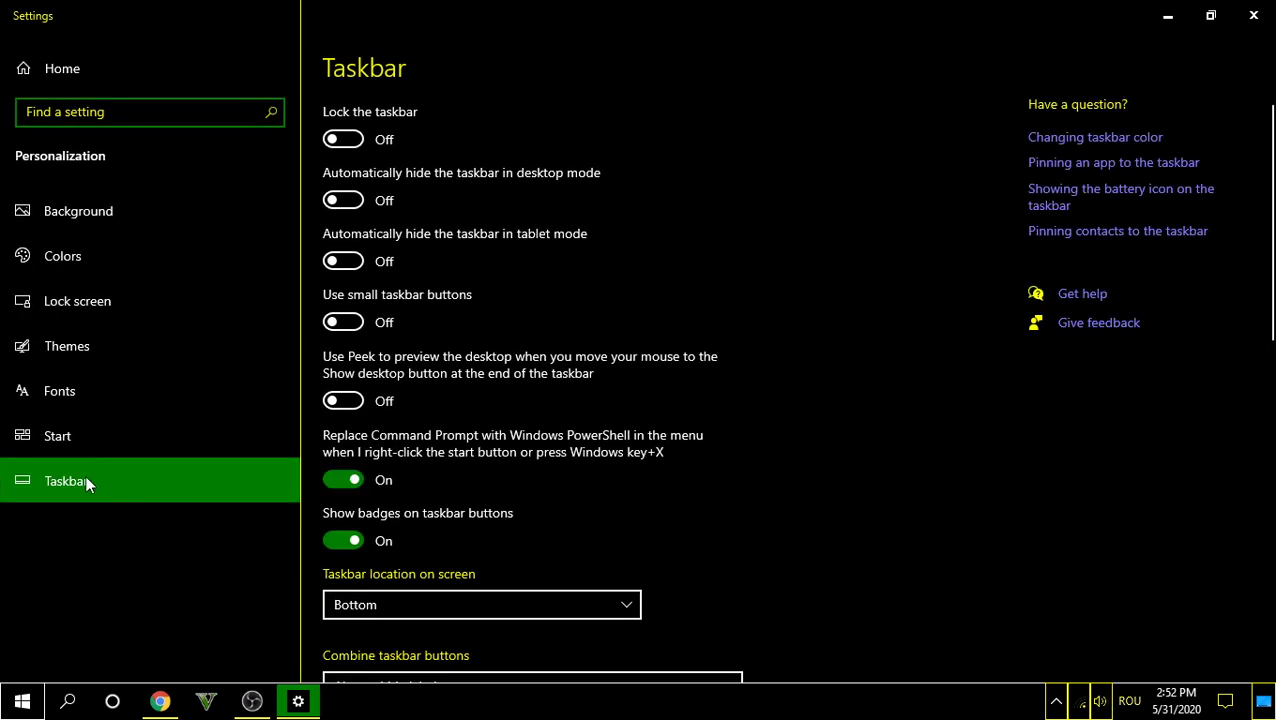
pyautogui.click(26, 445)
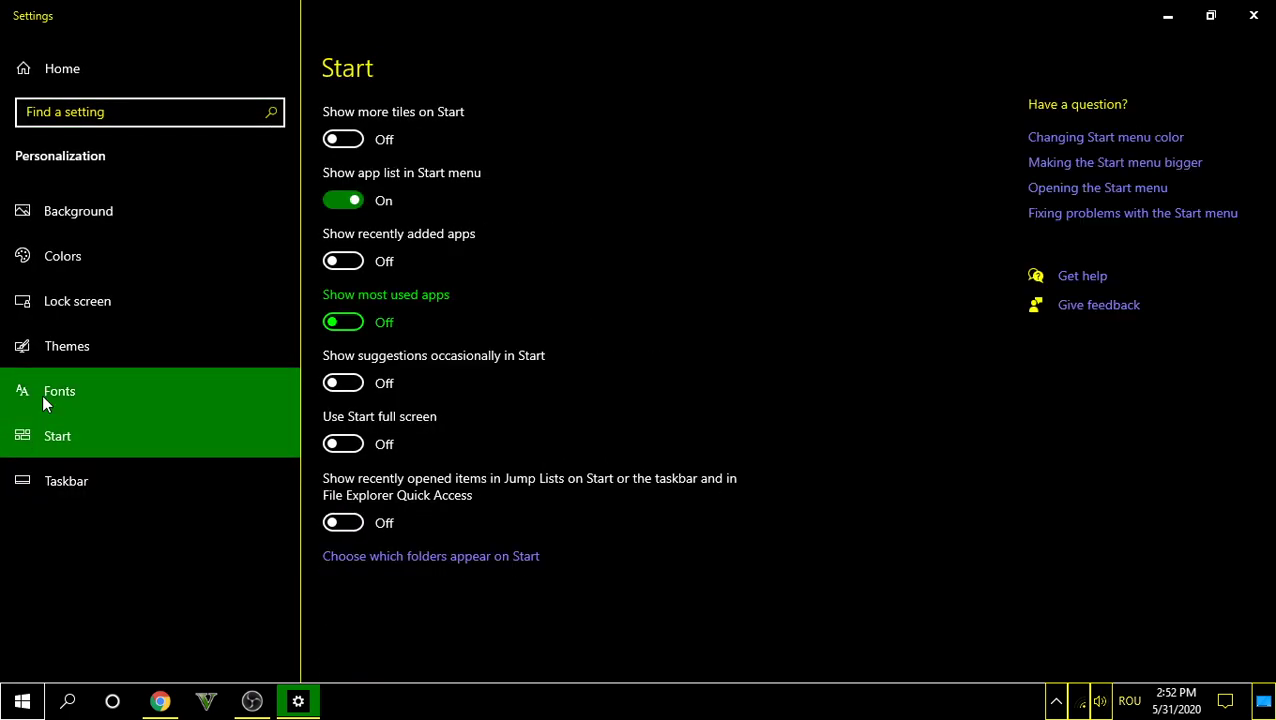
pyautogui.click(42, 394)
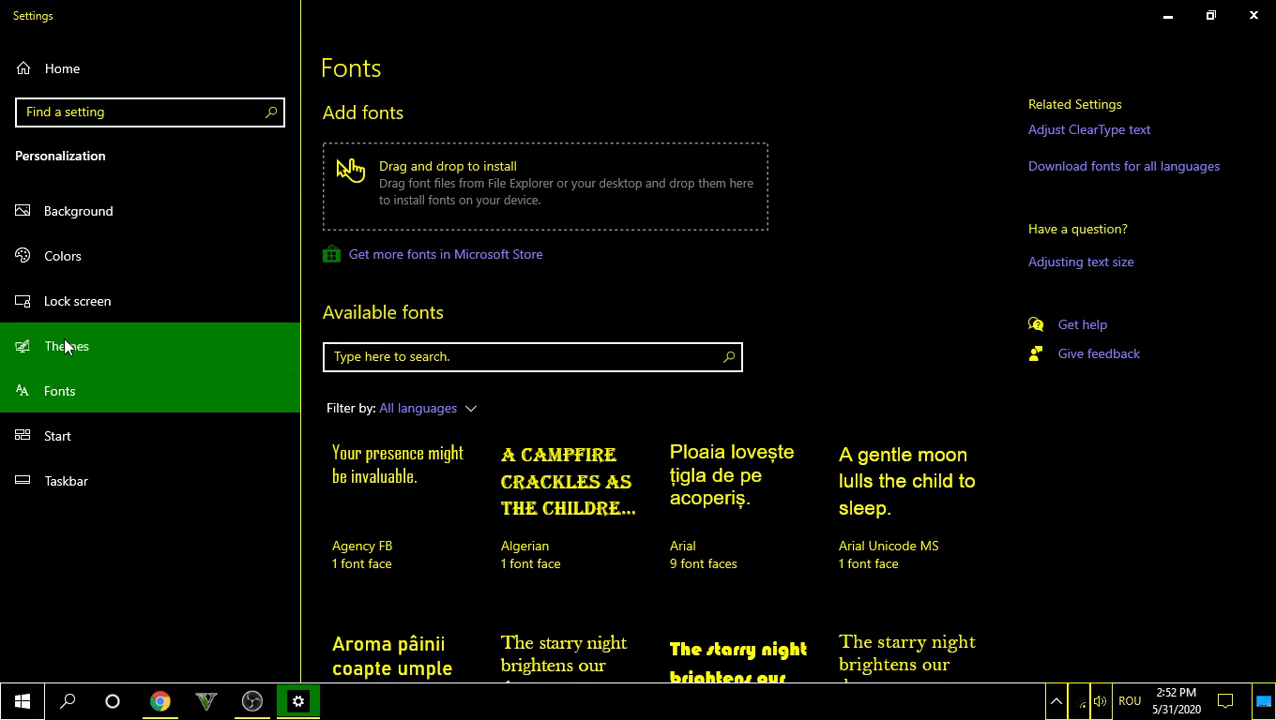
pyautogui.click(63, 340)
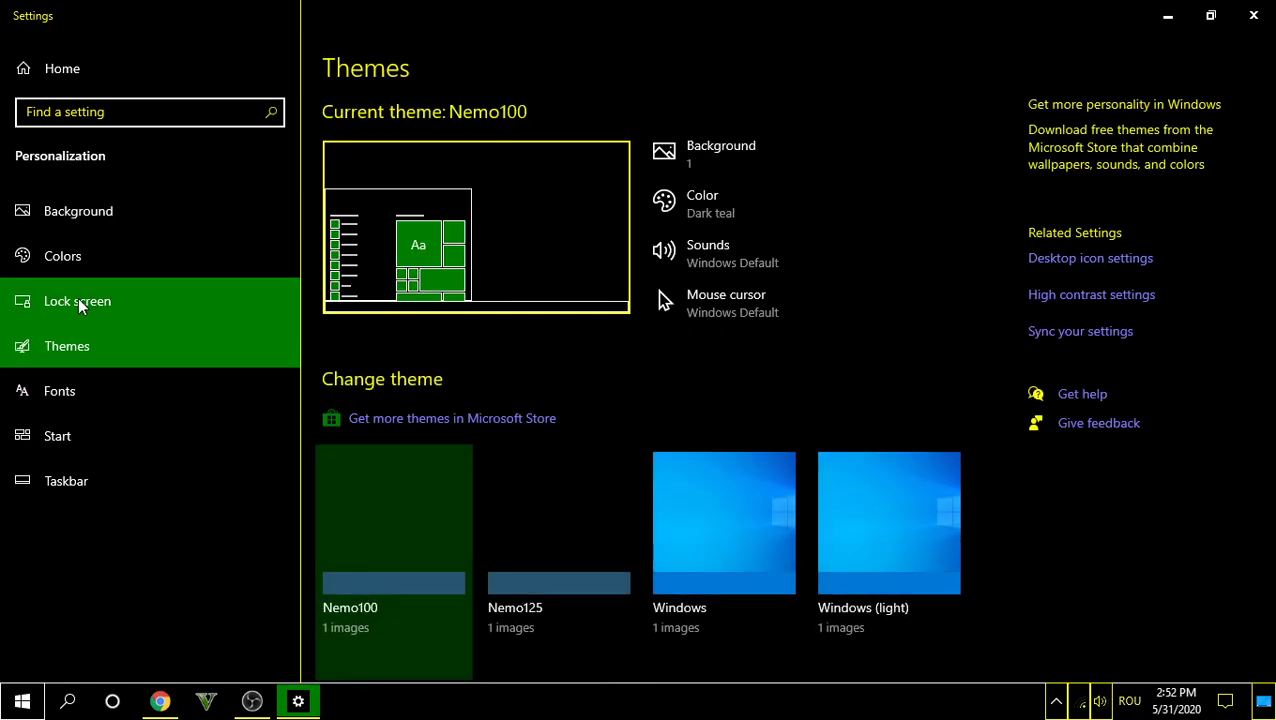
pyautogui.click(541, 552)
pyautogui.click(384, 538)
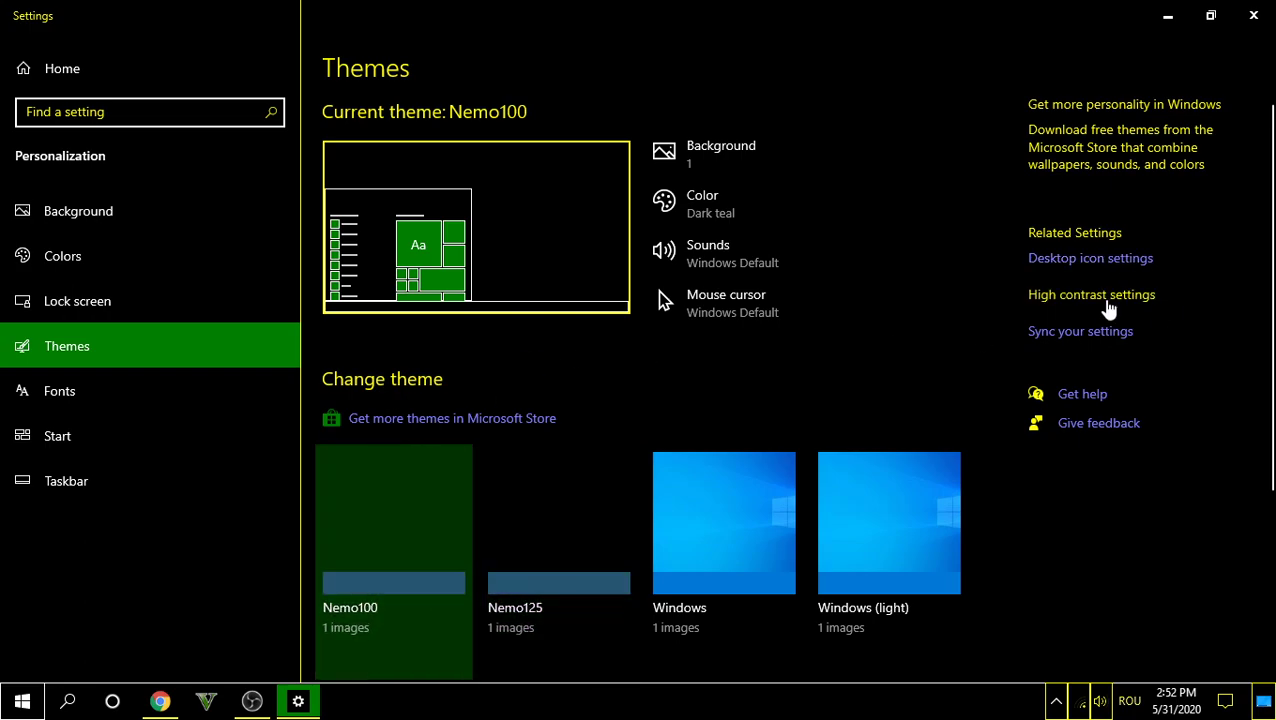
# Examine the high contrast page and its customizable colors, returning to it once through the theme settings.
pyautogui.click(1104, 298)
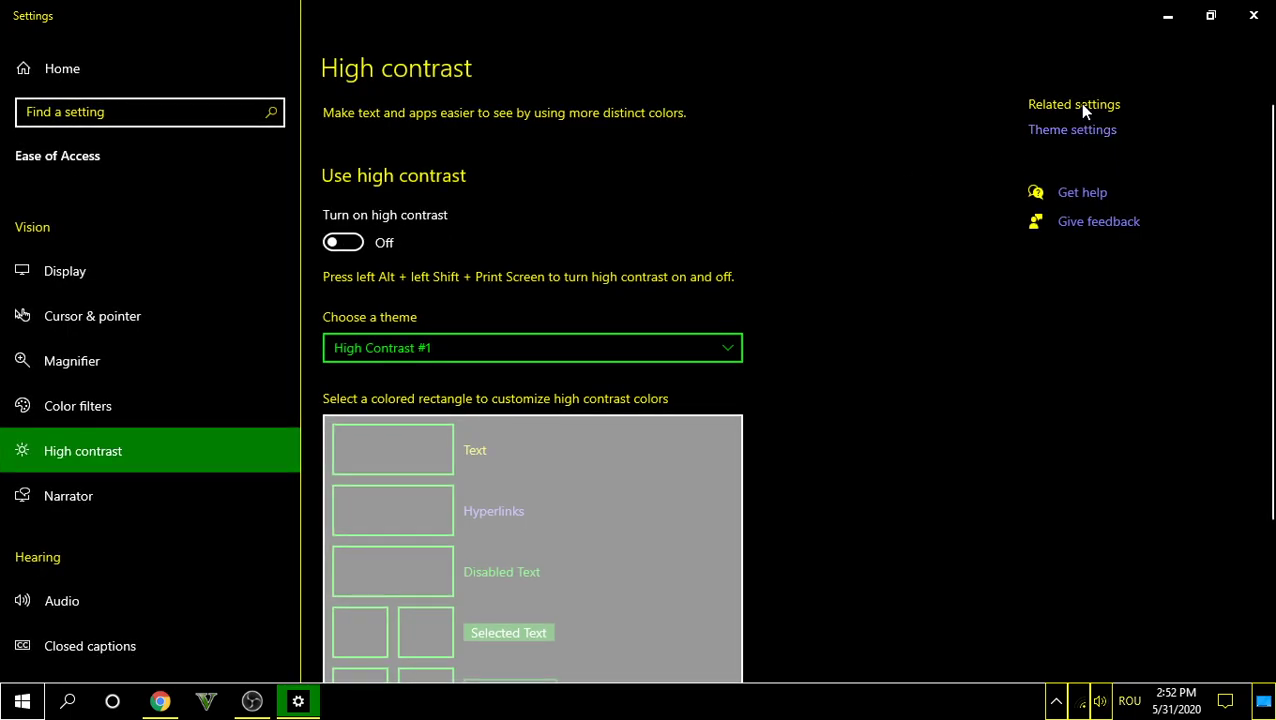
pyautogui.scroll(-5, 905, 445)
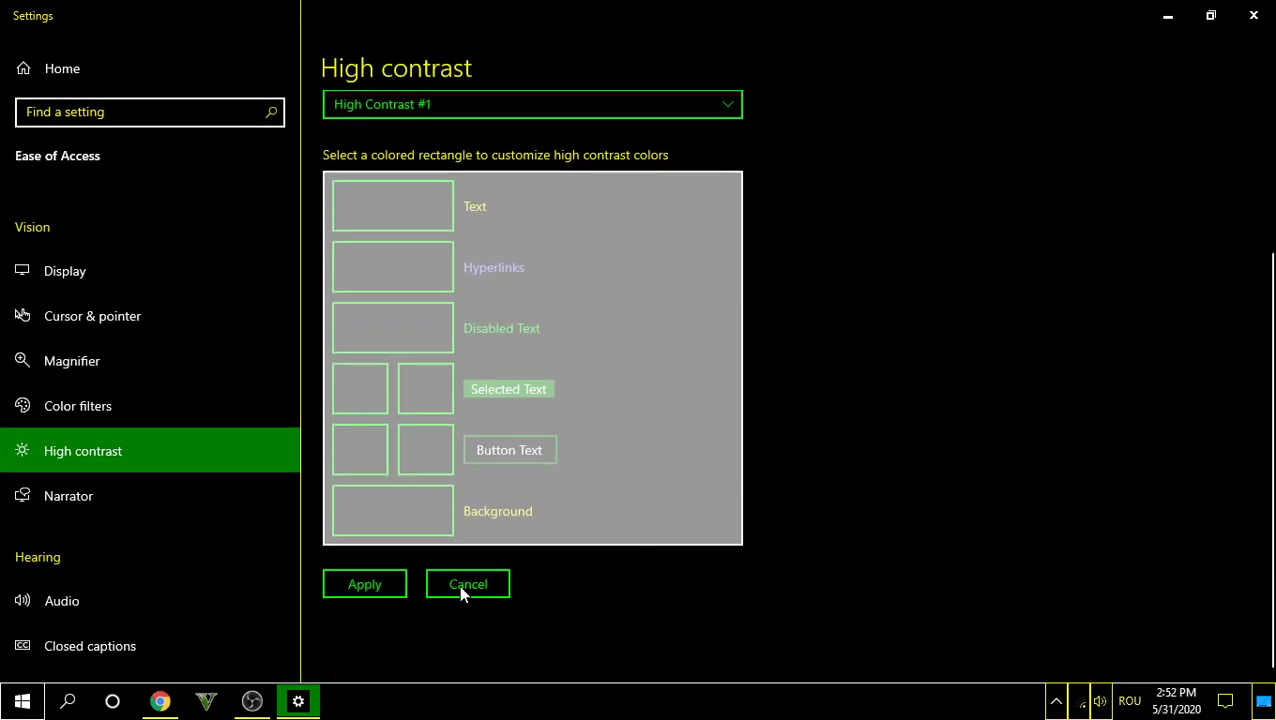
pyautogui.scroll(5, 495, 598)
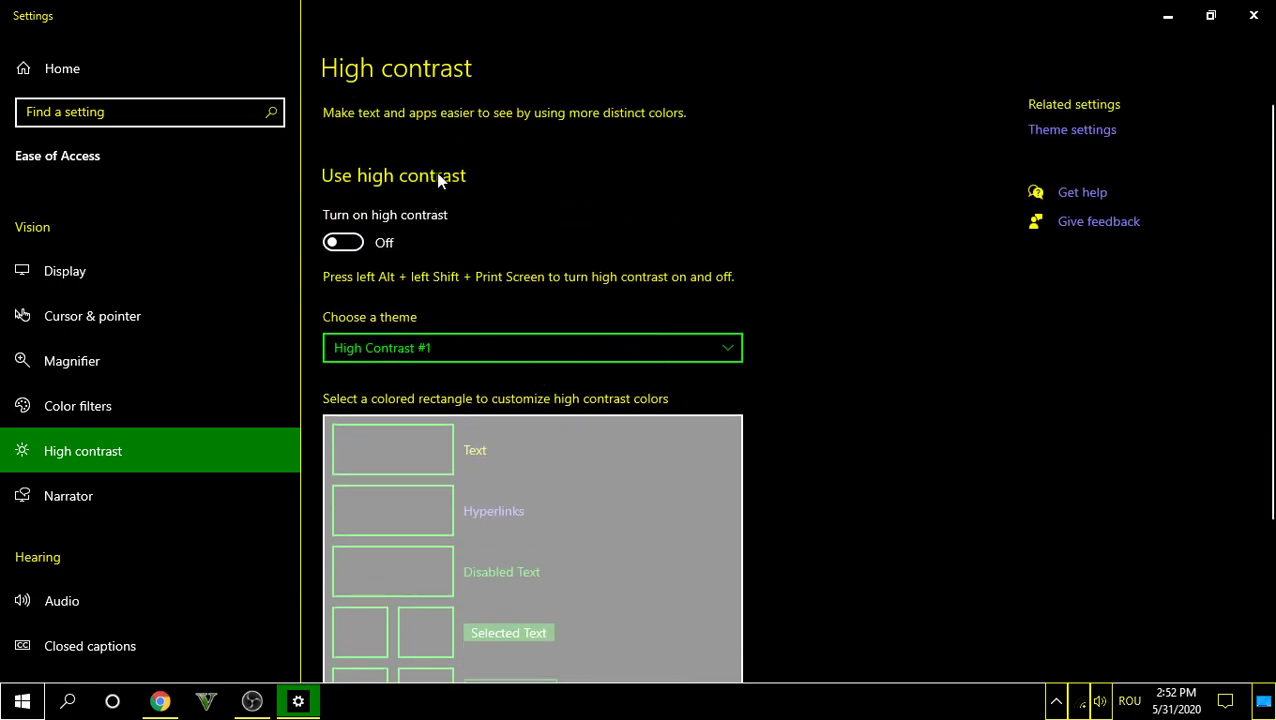
pyautogui.rightClick(59, 458)
pyautogui.click(1097, 135)
pyautogui.click(1097, 135)
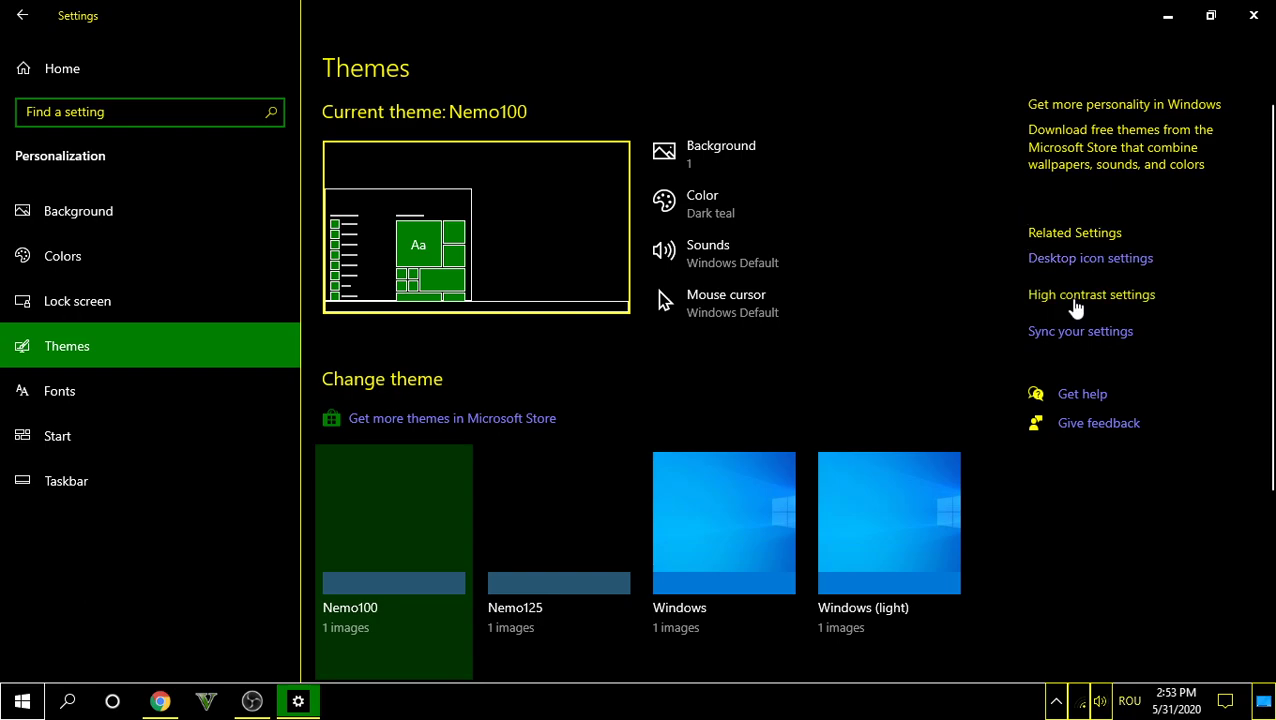
pyautogui.click(1076, 309)
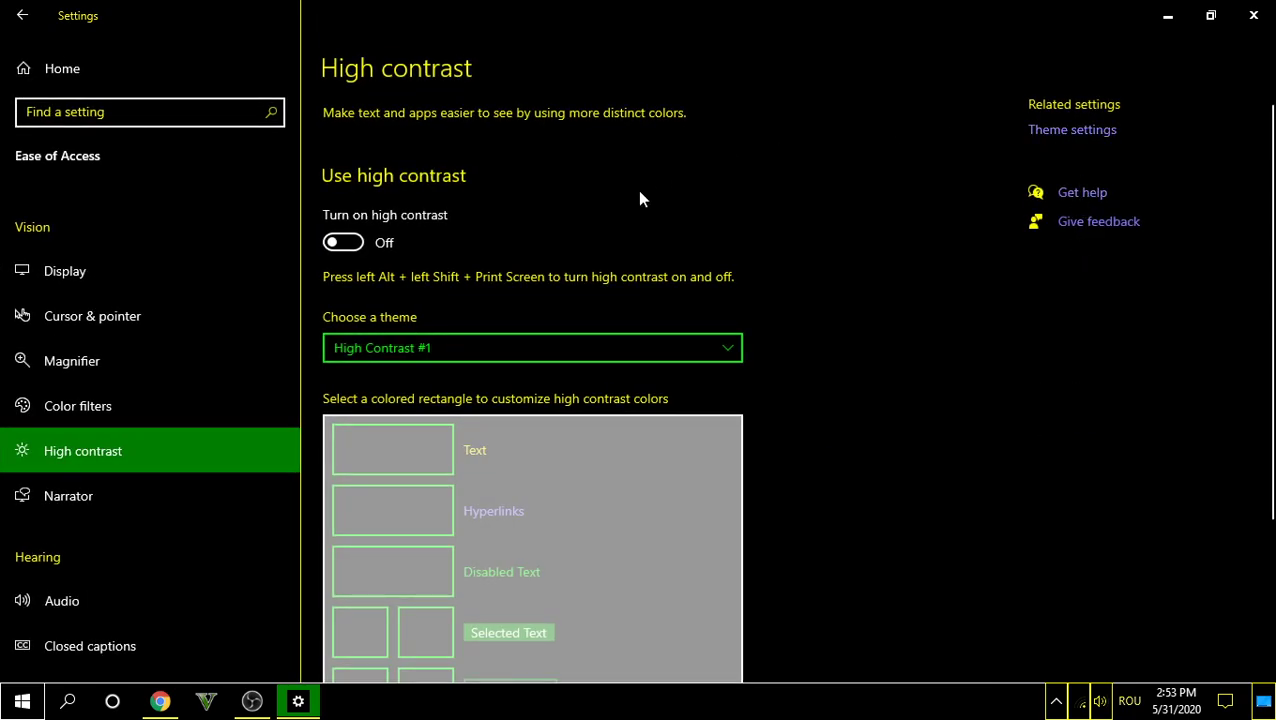
pyautogui.scroll(-3, 626, 176)
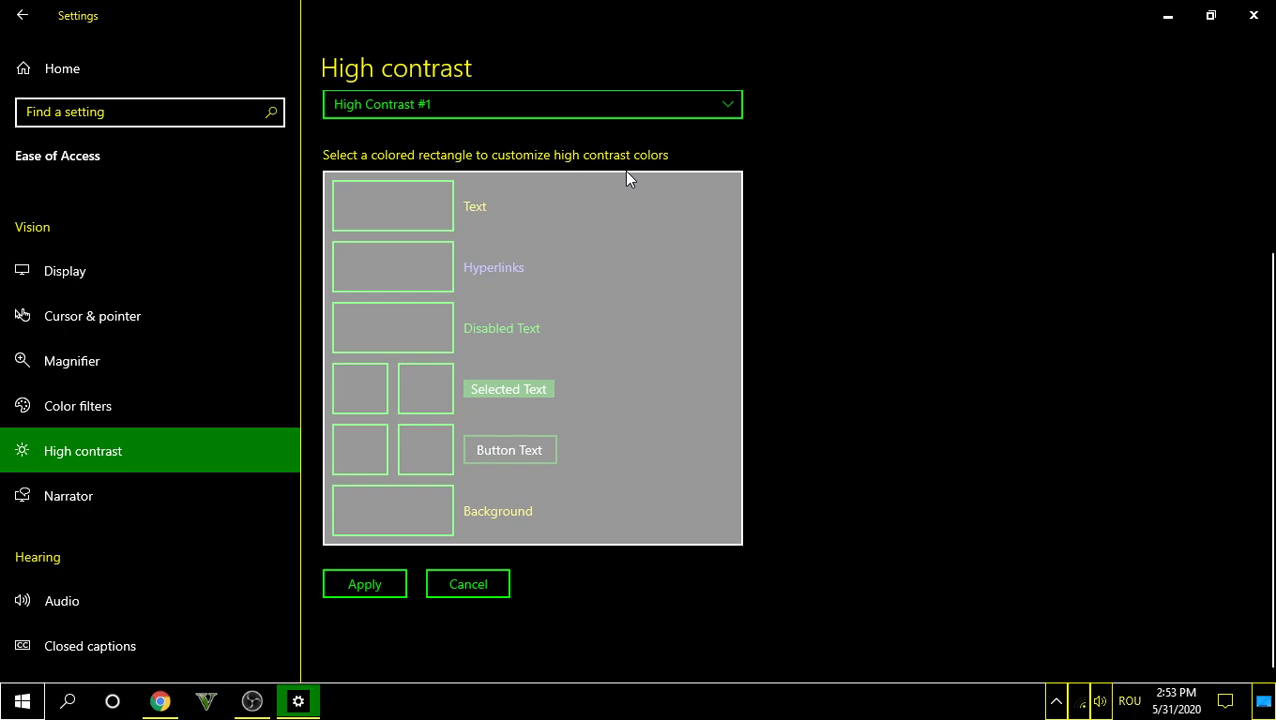
pyautogui.scroll(3, 626, 176)
# Look through the Color filters, Magnifier, Cursor & pointer and Display pages, and go to the related theme settings.
pyautogui.click(65, 398)
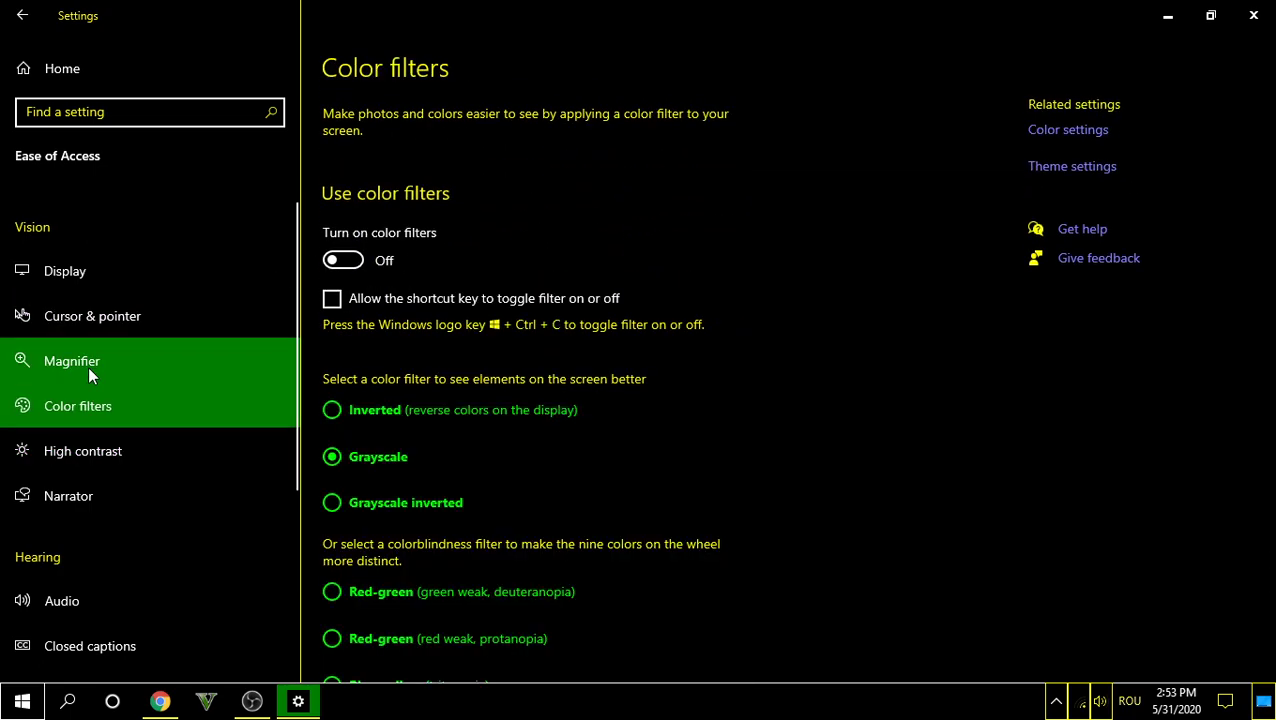
pyautogui.click(88, 366)
pyautogui.click(98, 310)
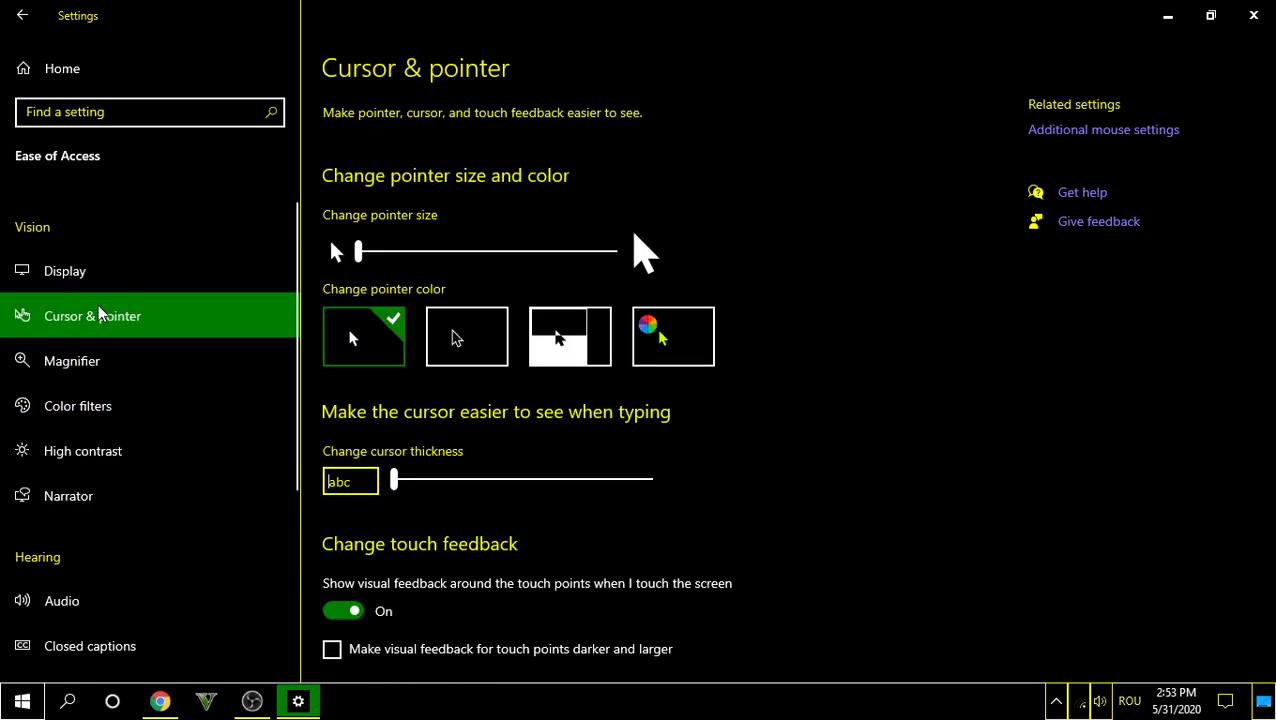
pyautogui.click(69, 270)
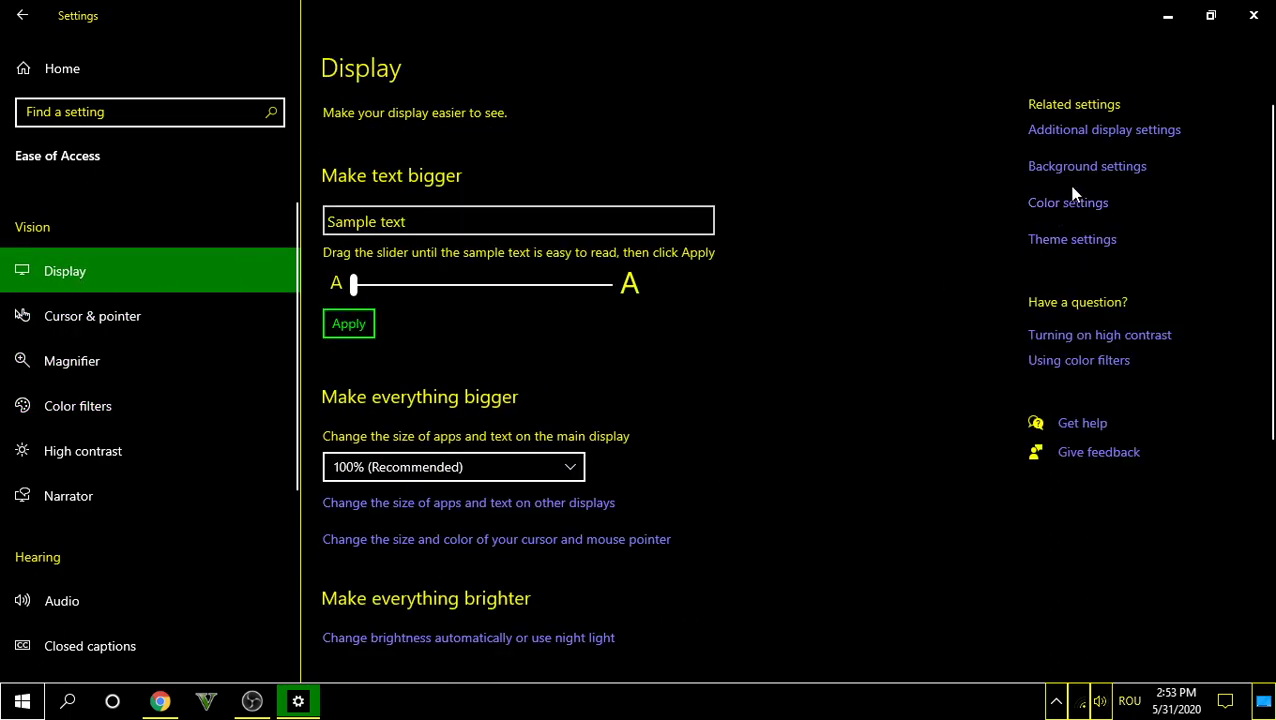
pyautogui.click(1081, 248)
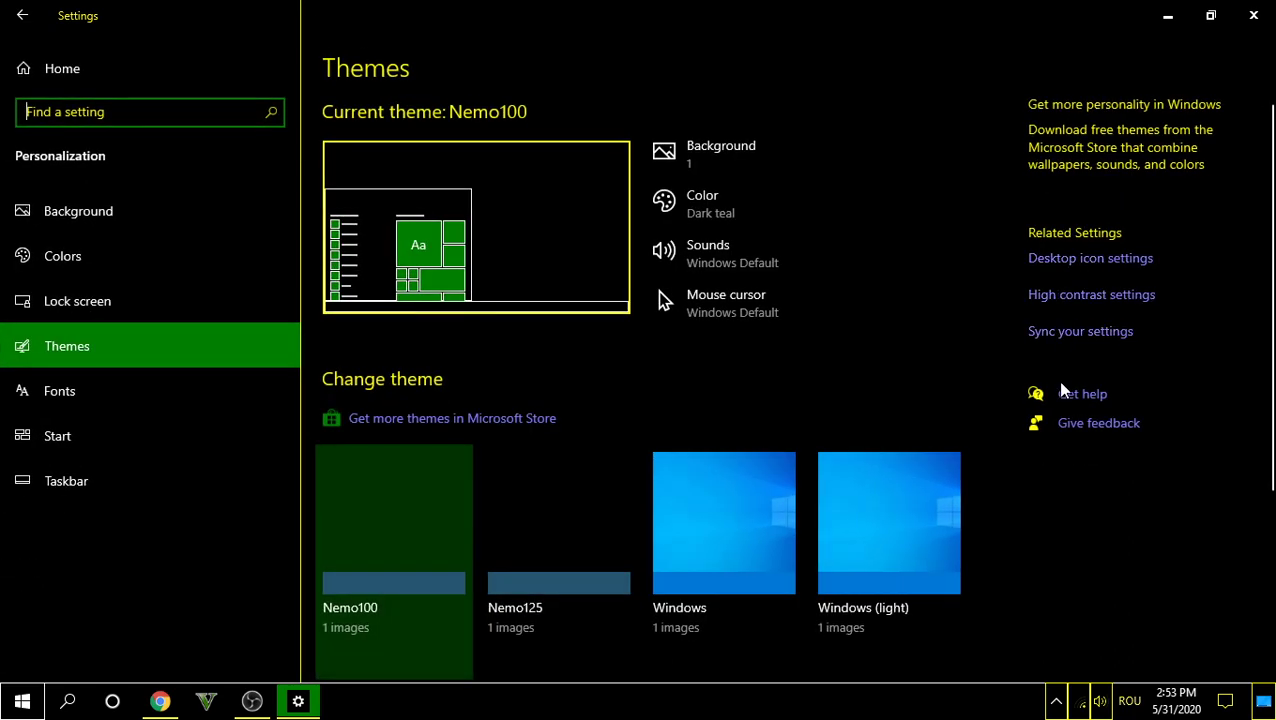
# Try out the Windows (light) and Windows themes and set the theme to Nemo100.
pyautogui.click(906, 507)
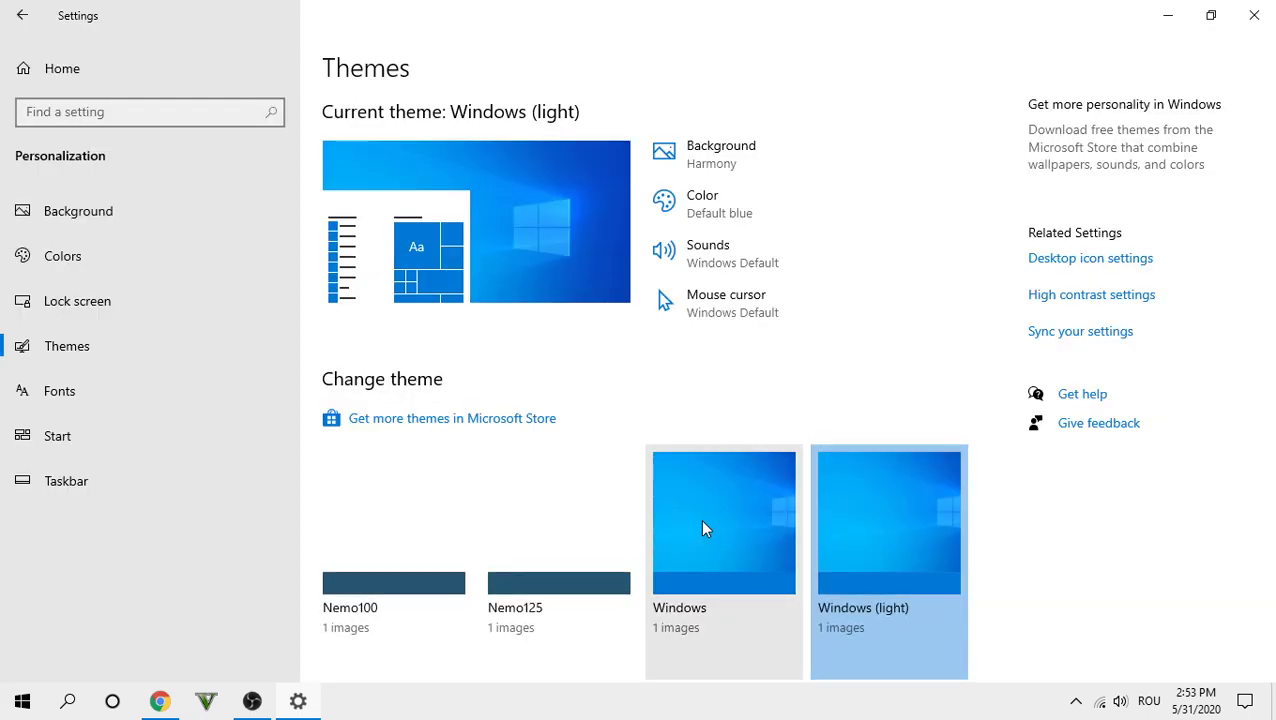
pyautogui.click(703, 528)
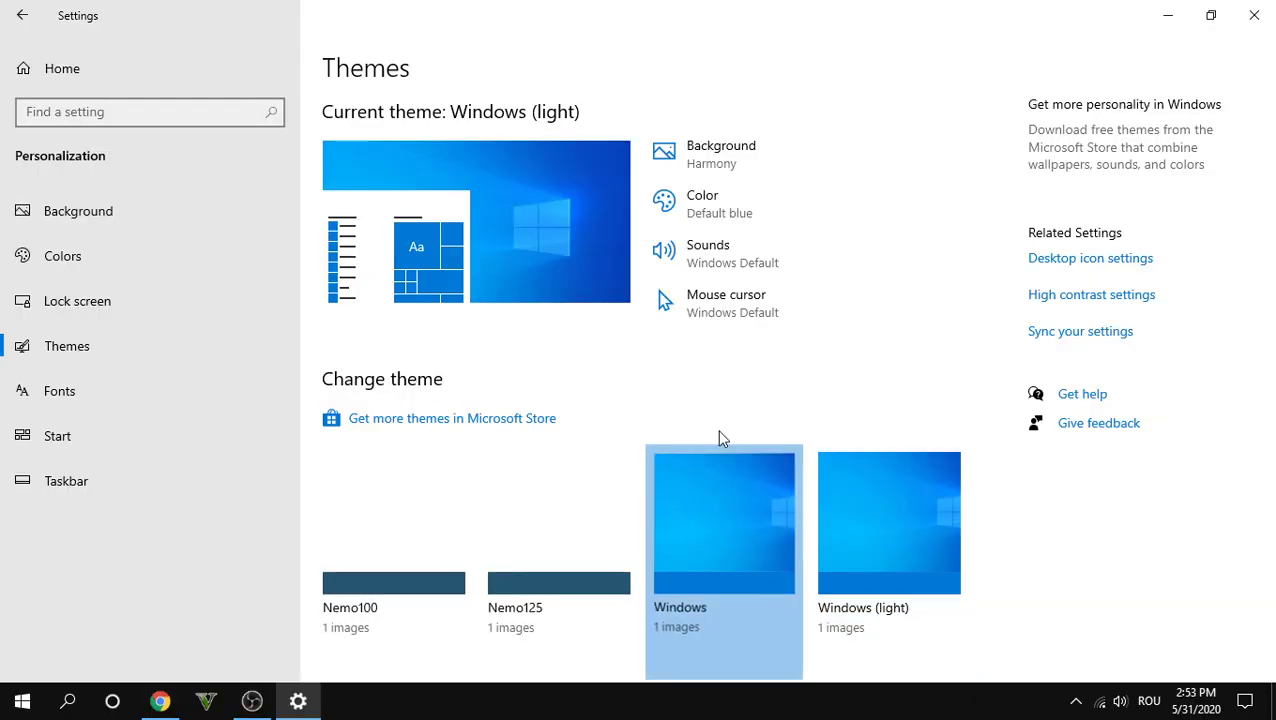
pyautogui.click(598, 450)
pyautogui.click(405, 508)
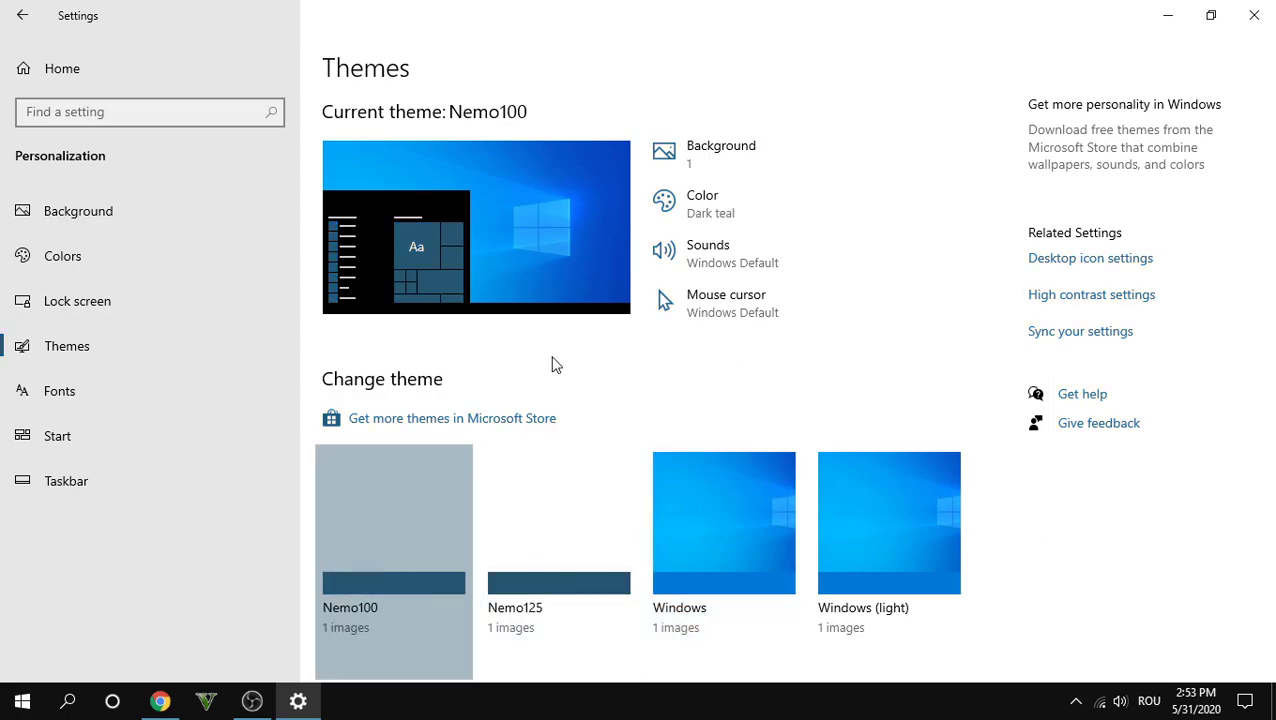
# Close Settings and refresh the desktop.
pyautogui.click(1254, 15)
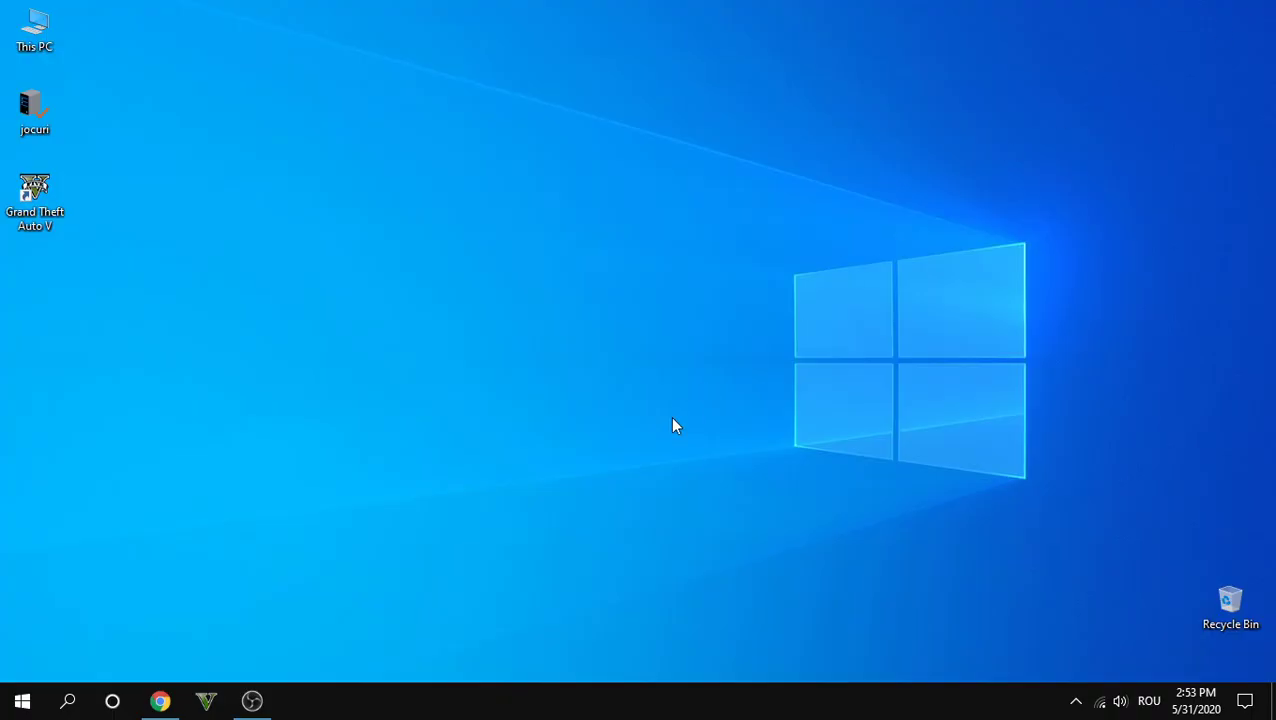
pyautogui.rightClick(670, 416)
pyautogui.click(737, 480)
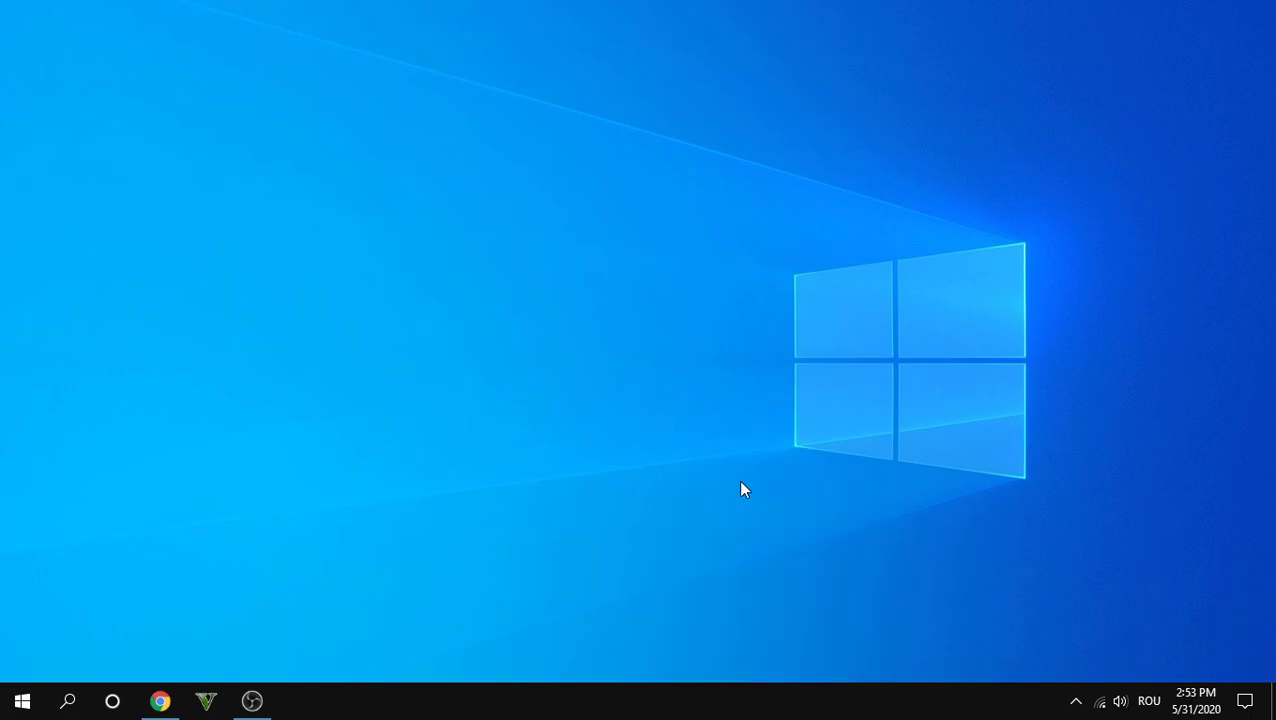
# Bring up the OBS window and lock the taskbar.
pyautogui.click(250, 702)
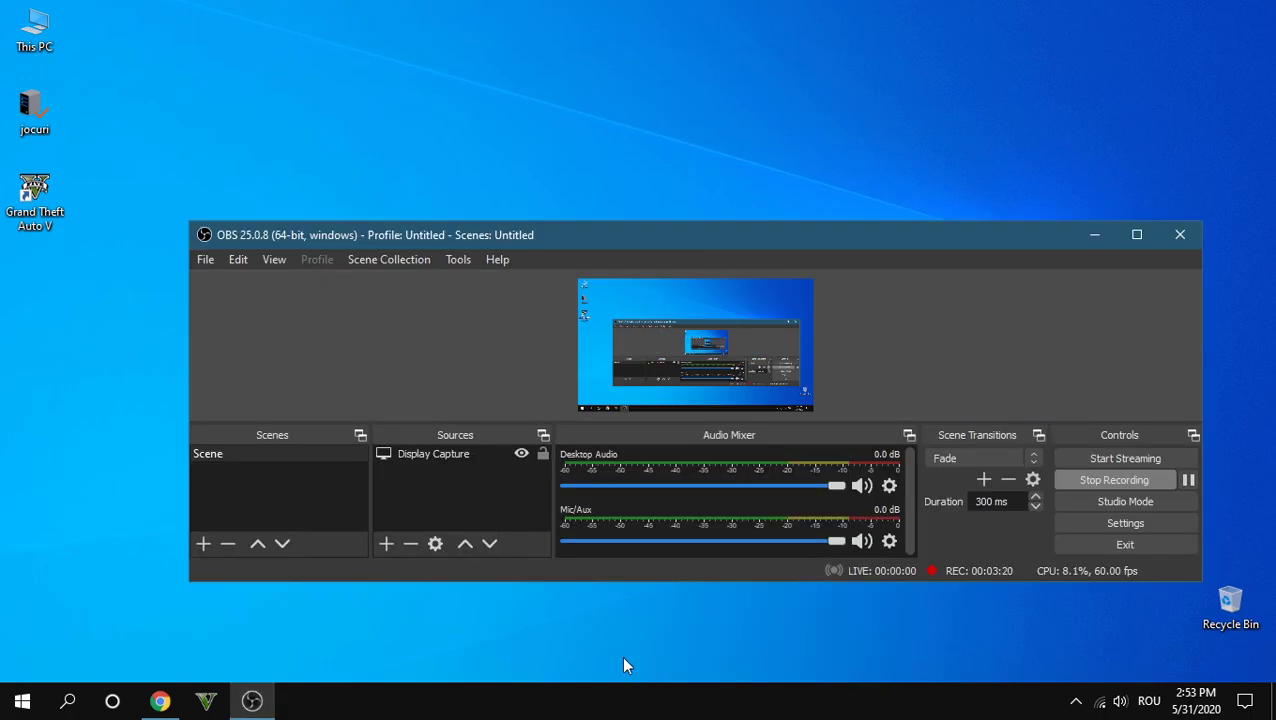
pyautogui.click(590, 662)
pyautogui.rightClick(622, 700)
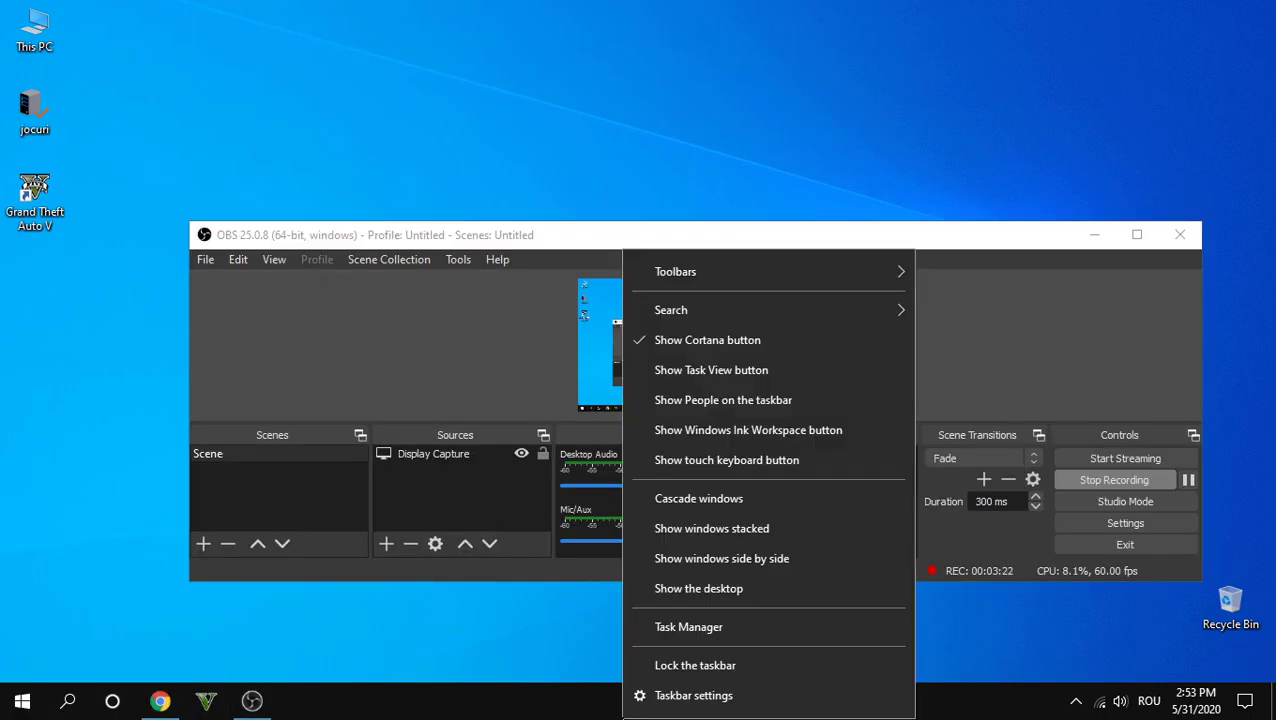
pyautogui.click(603, 588)
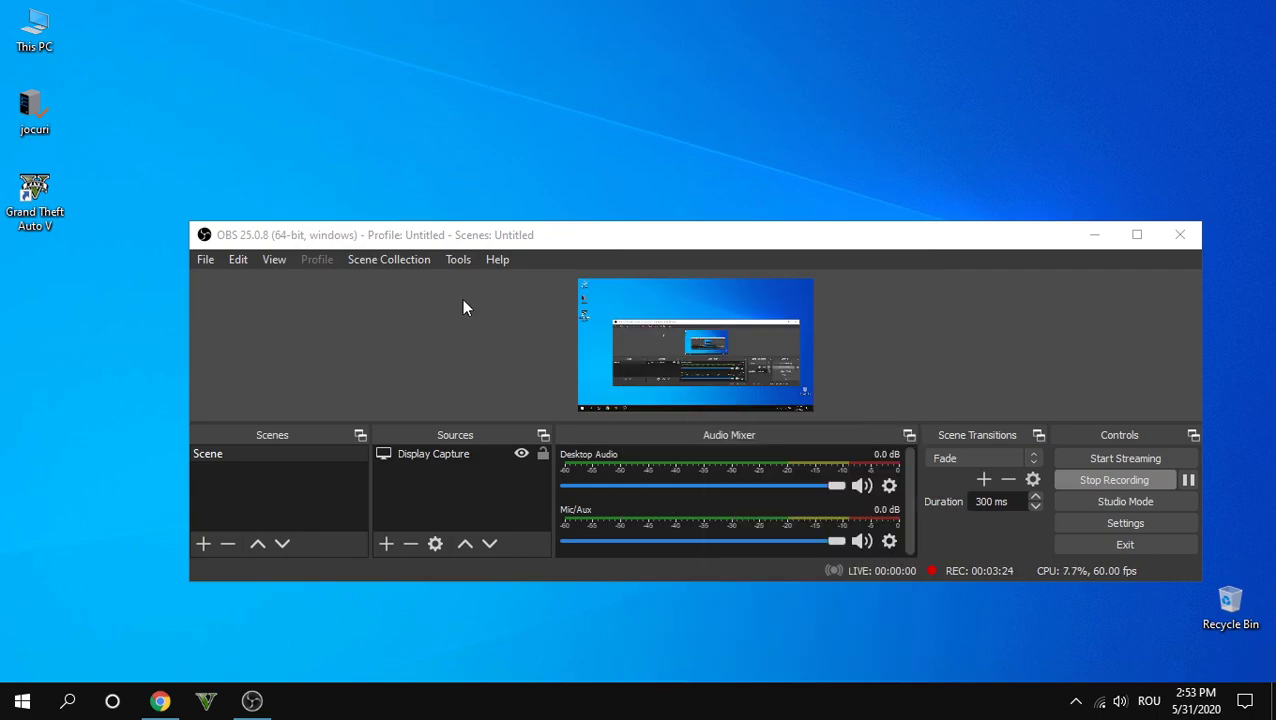
# Open the Colors settings by way of the taskbar settings, try the Light Windows mode, and set both Windows and app modes to Dark.
pyautogui.rightClick(560, 700)
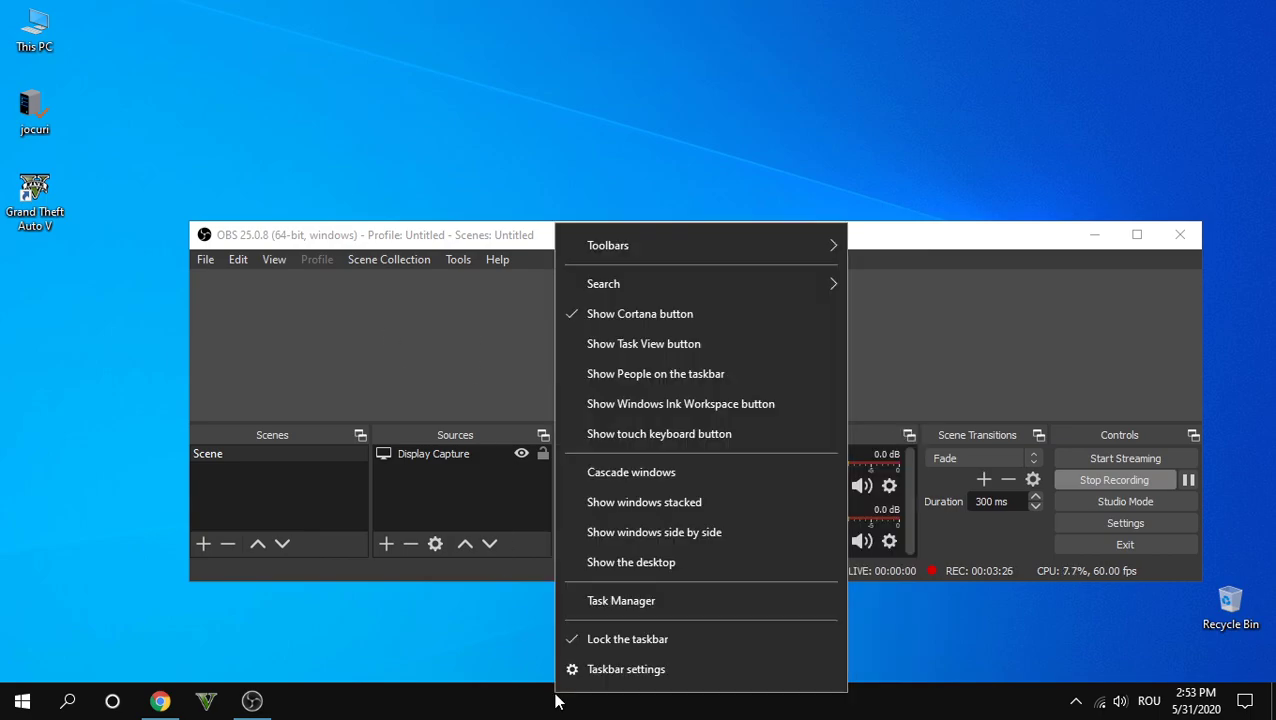
pyautogui.click(621, 673)
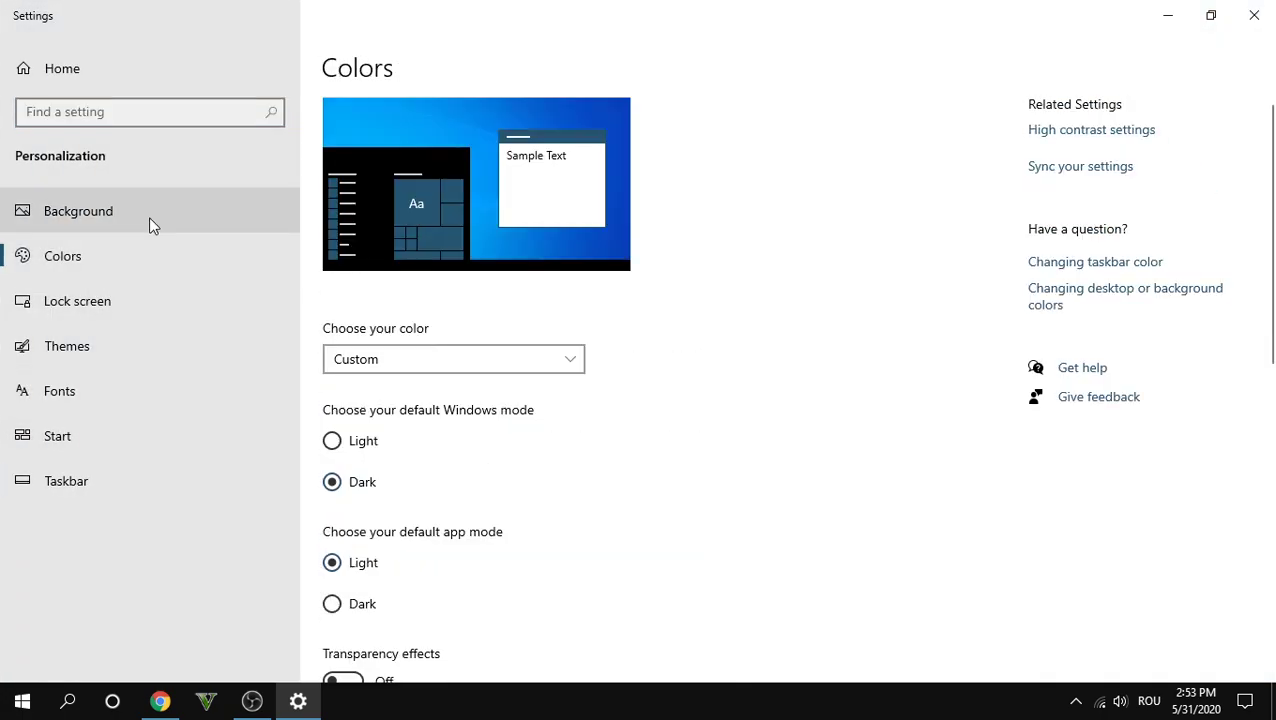
pyautogui.click(335, 450)
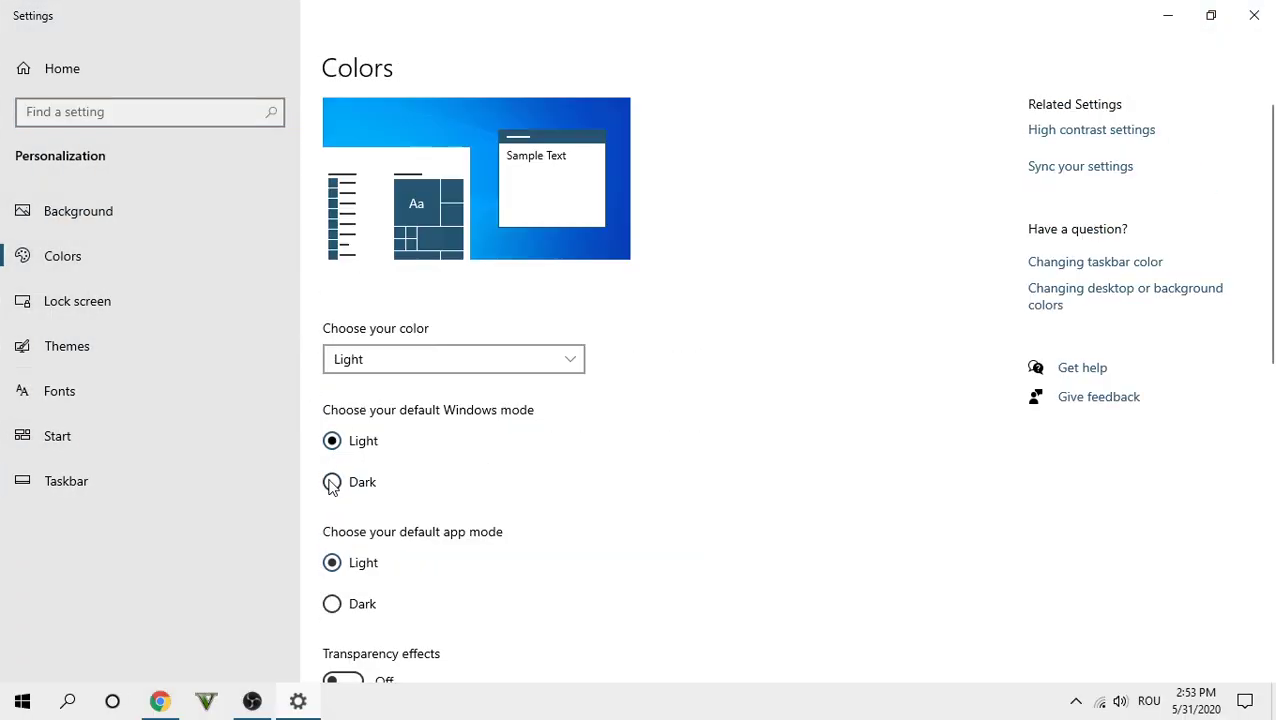
pyautogui.click(334, 606)
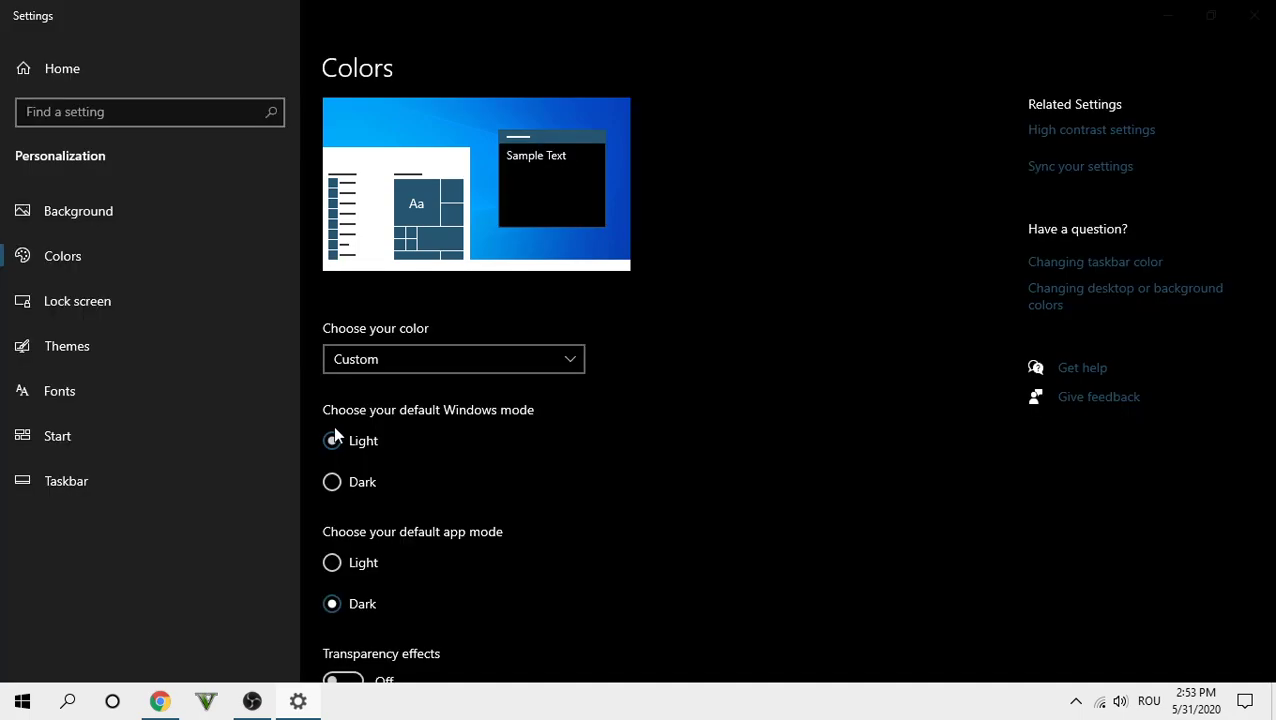
pyautogui.click(334, 481)
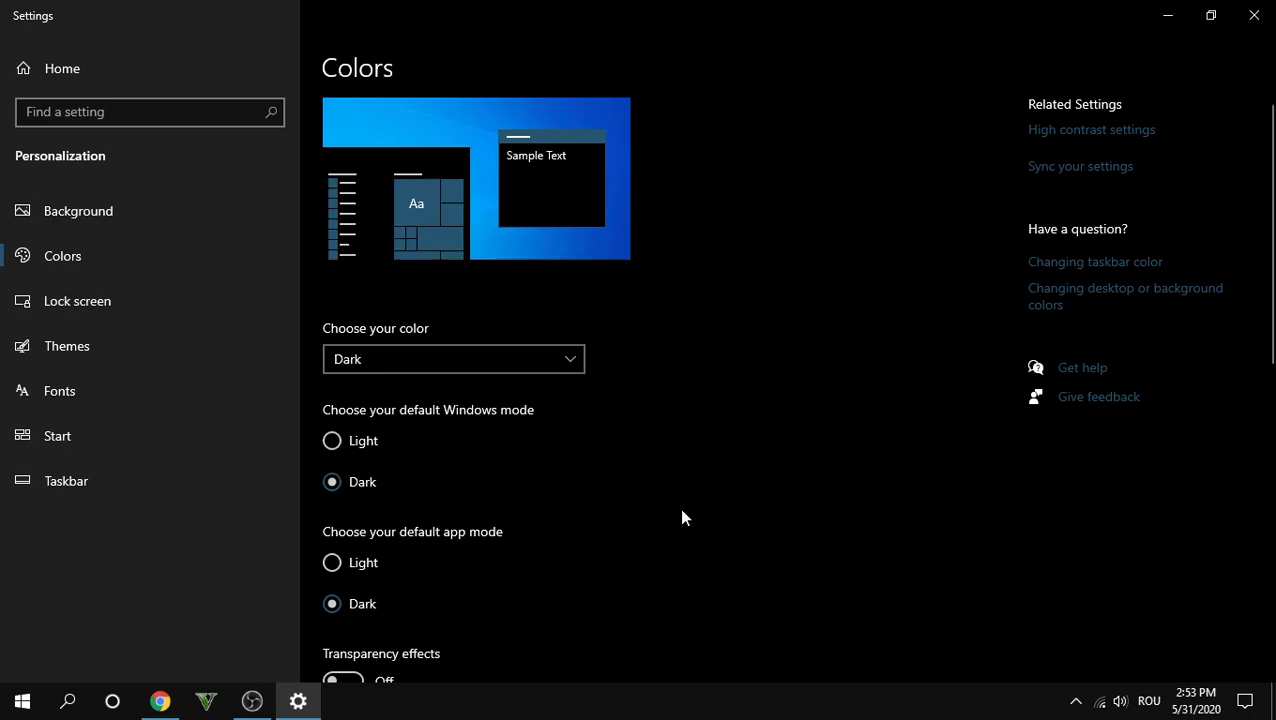
# Look over the remaining options on the Colors page and close Settings.
pyautogui.scroll(-3, 680, 510)
pyautogui.scroll(-5, 681, 518)
pyautogui.scroll(10, 681, 518)
pyautogui.click(1254, 15)
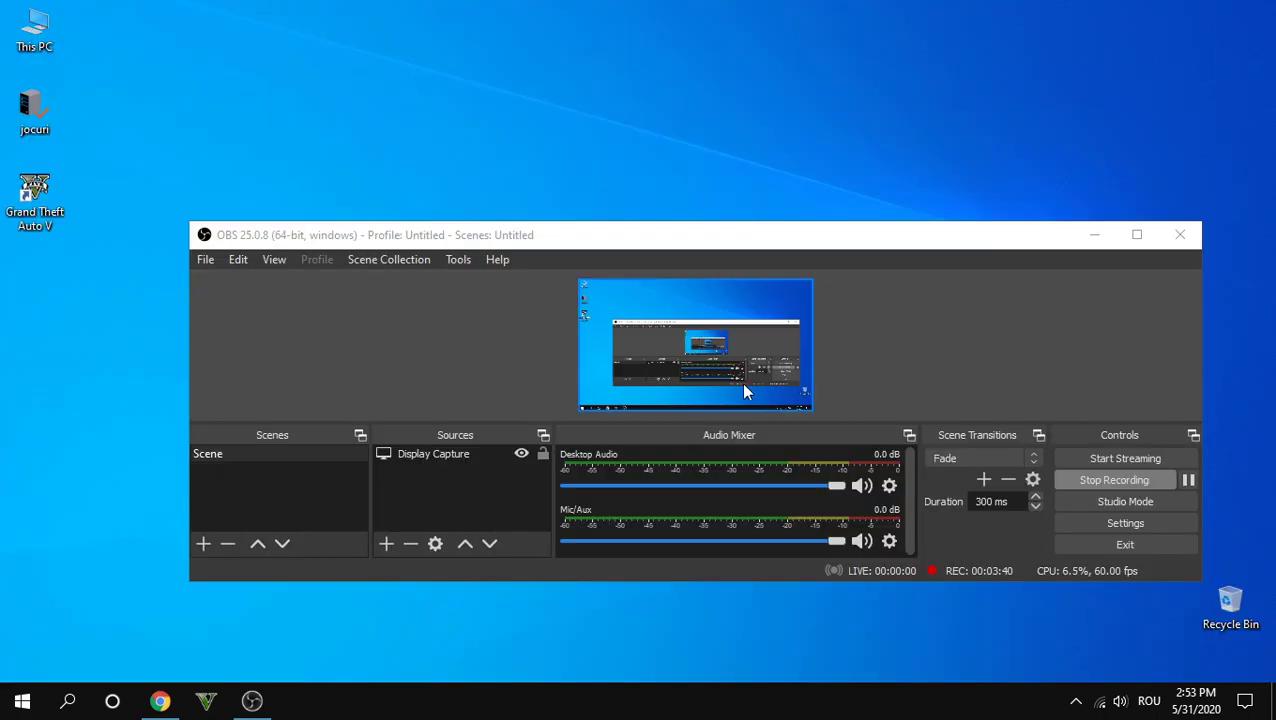